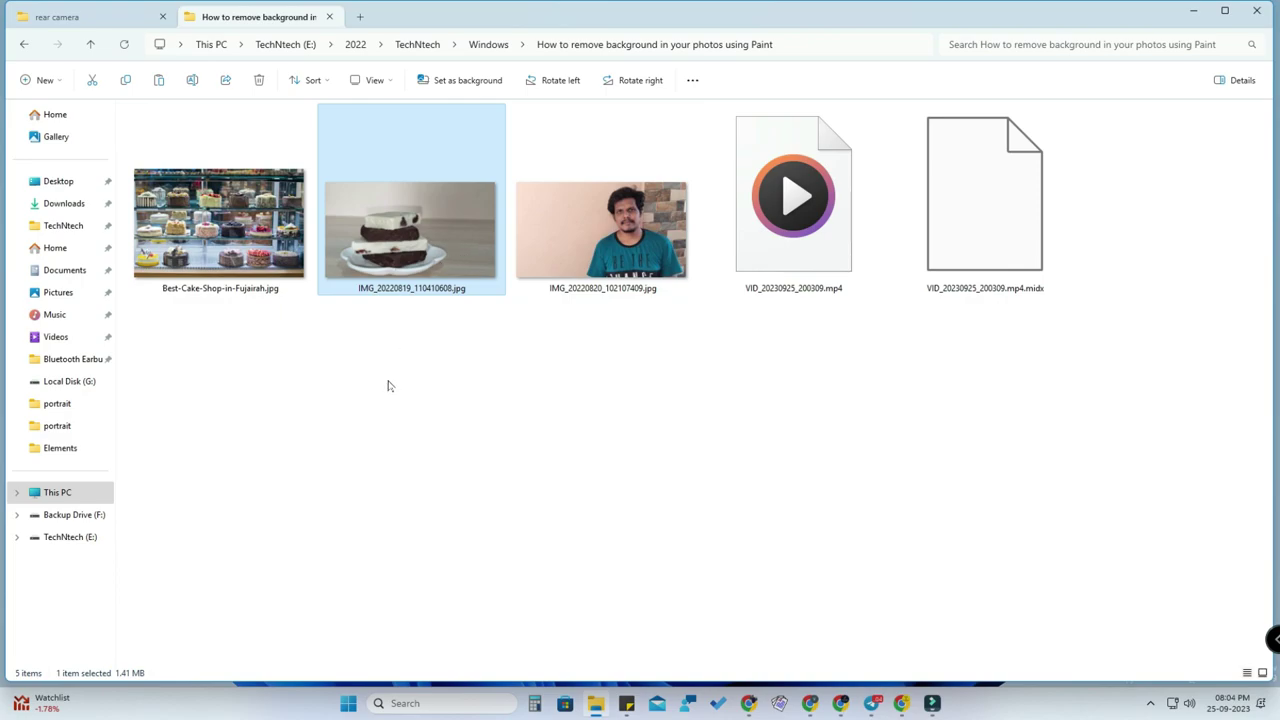
Select and then deselect the two cake photos, then show the desktop.
drag(391, 339, 240, 230)
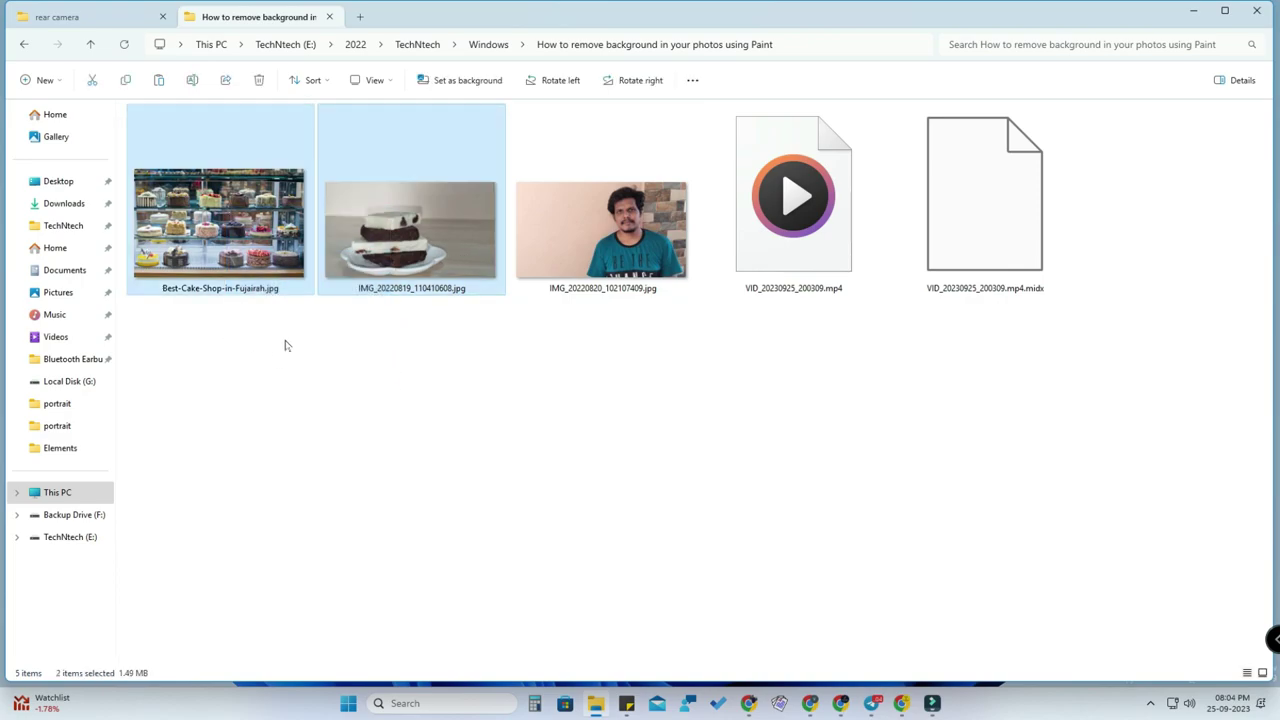
click(286, 335)
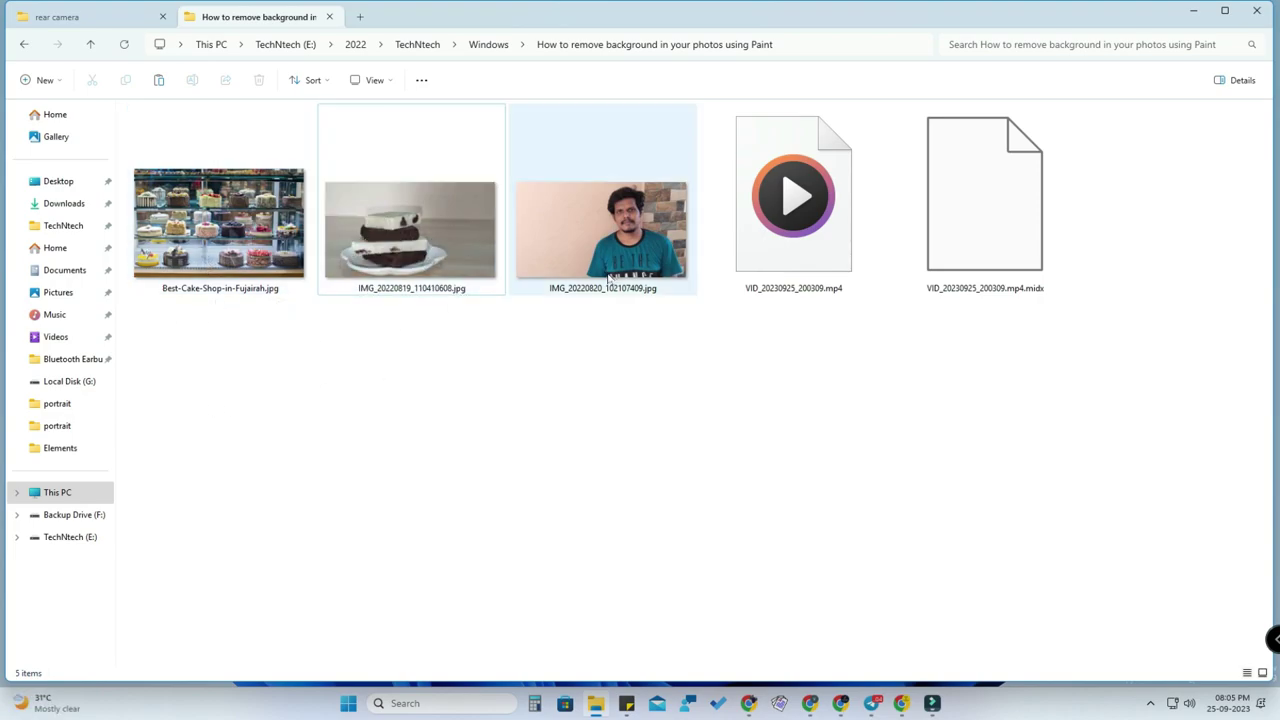
key(super+d)
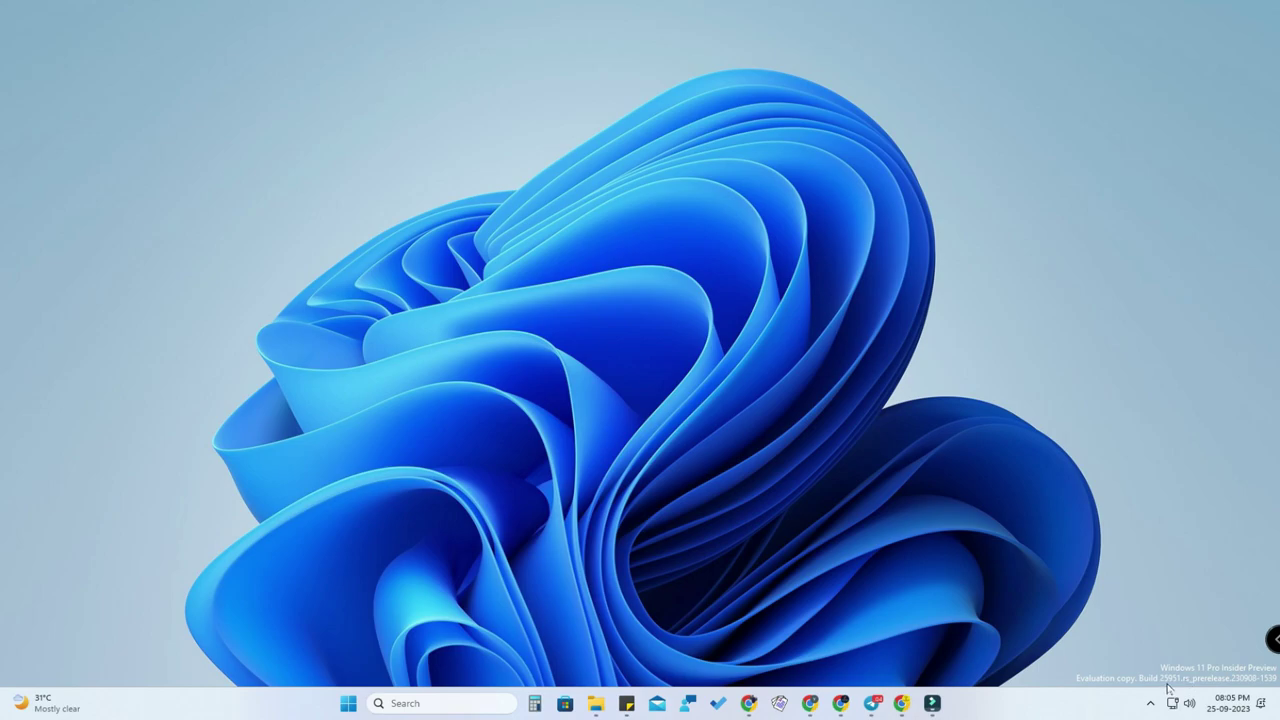
Launch Paint from Start search, visit its Settings page, and return to the blank canvas.
key(super+s)
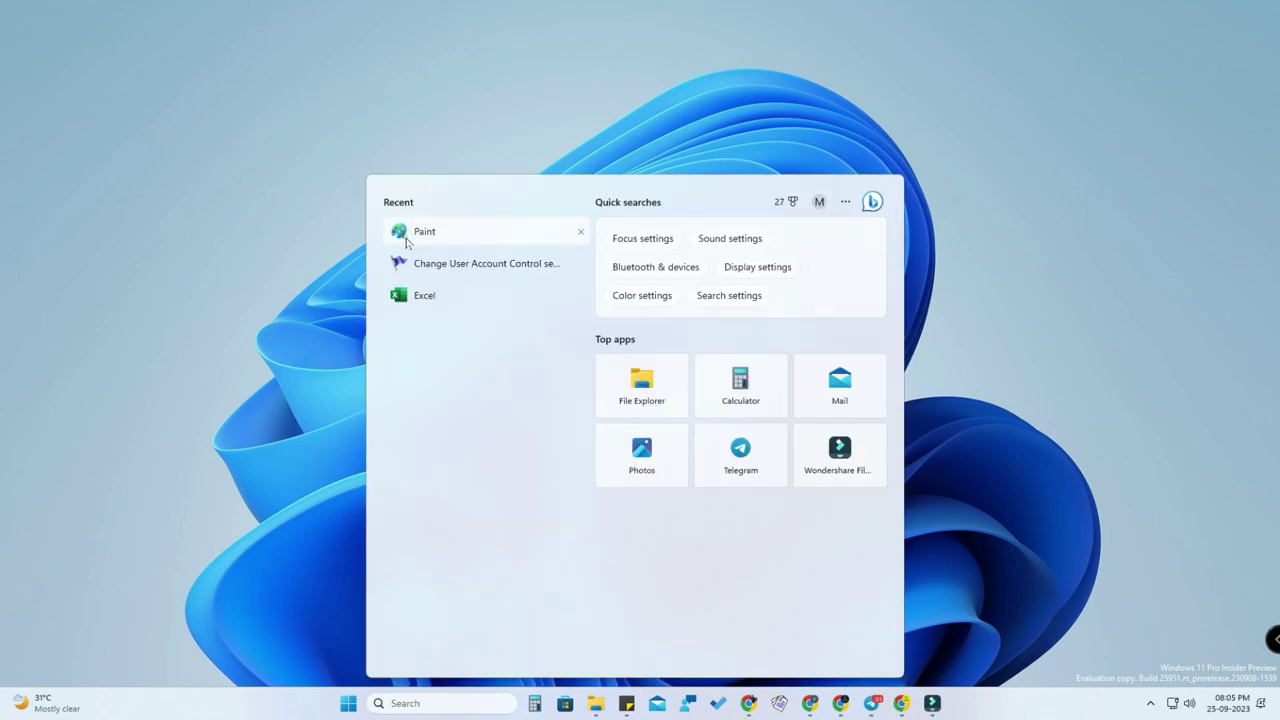
text(paint)
key(Return)
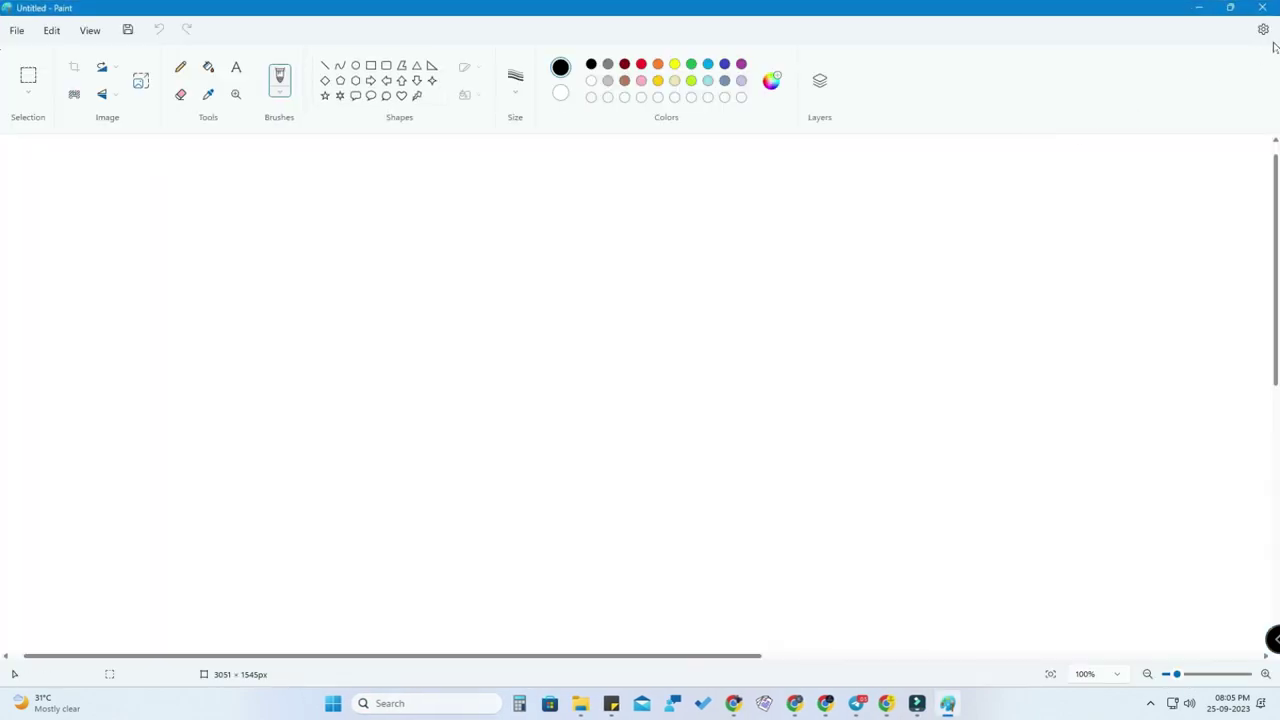
click(1264, 30)
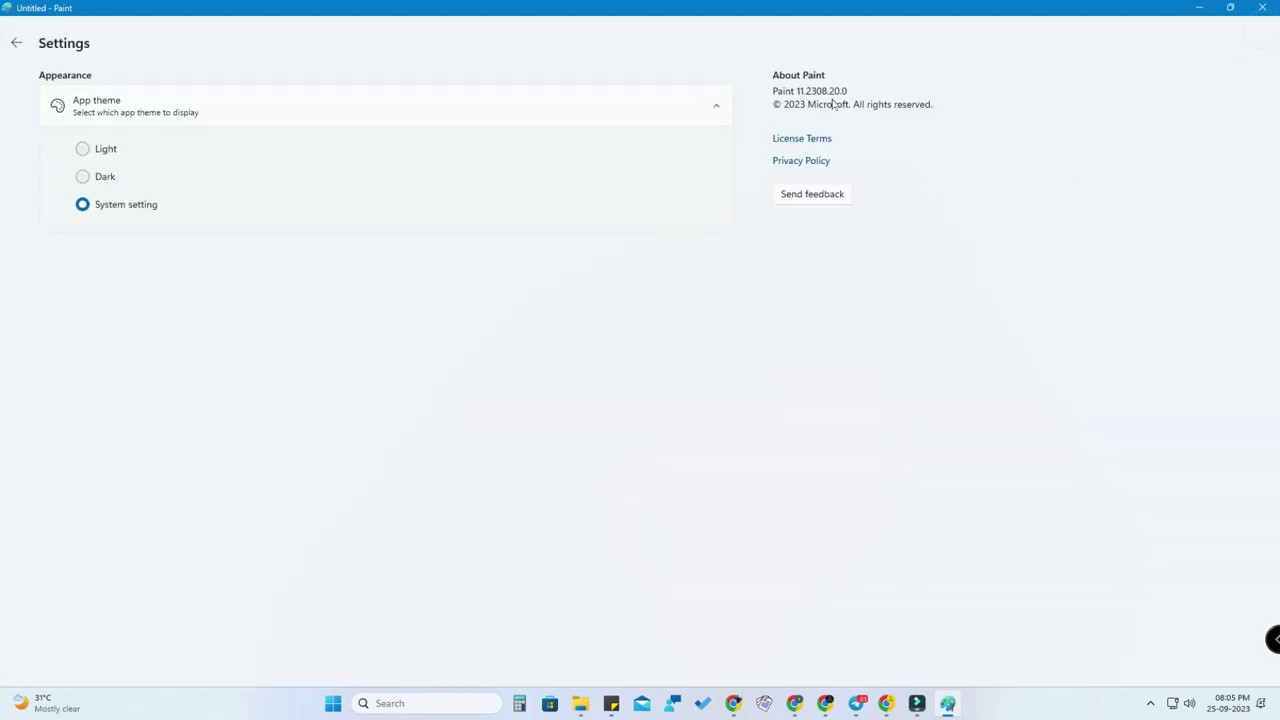
click(15, 43)
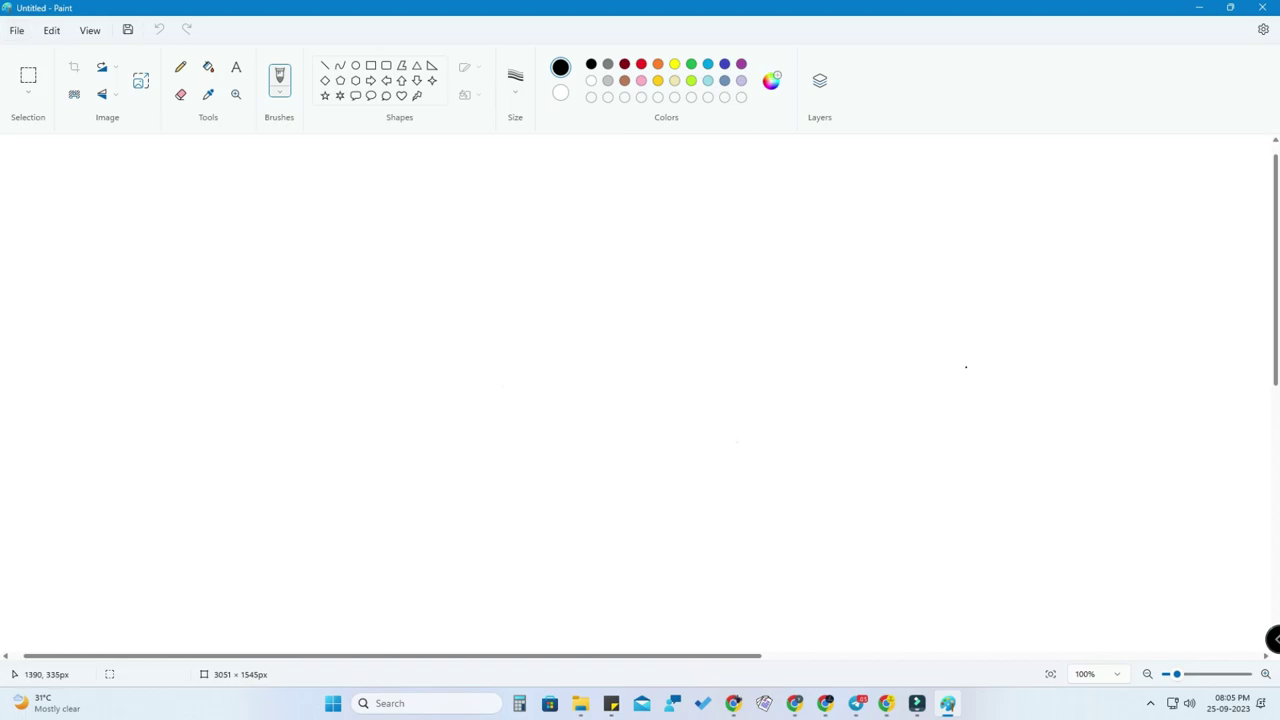
Open IMG_20220819_110410608.jpg of the stacked cake slices and zoom out to fit it.
click(14, 33)
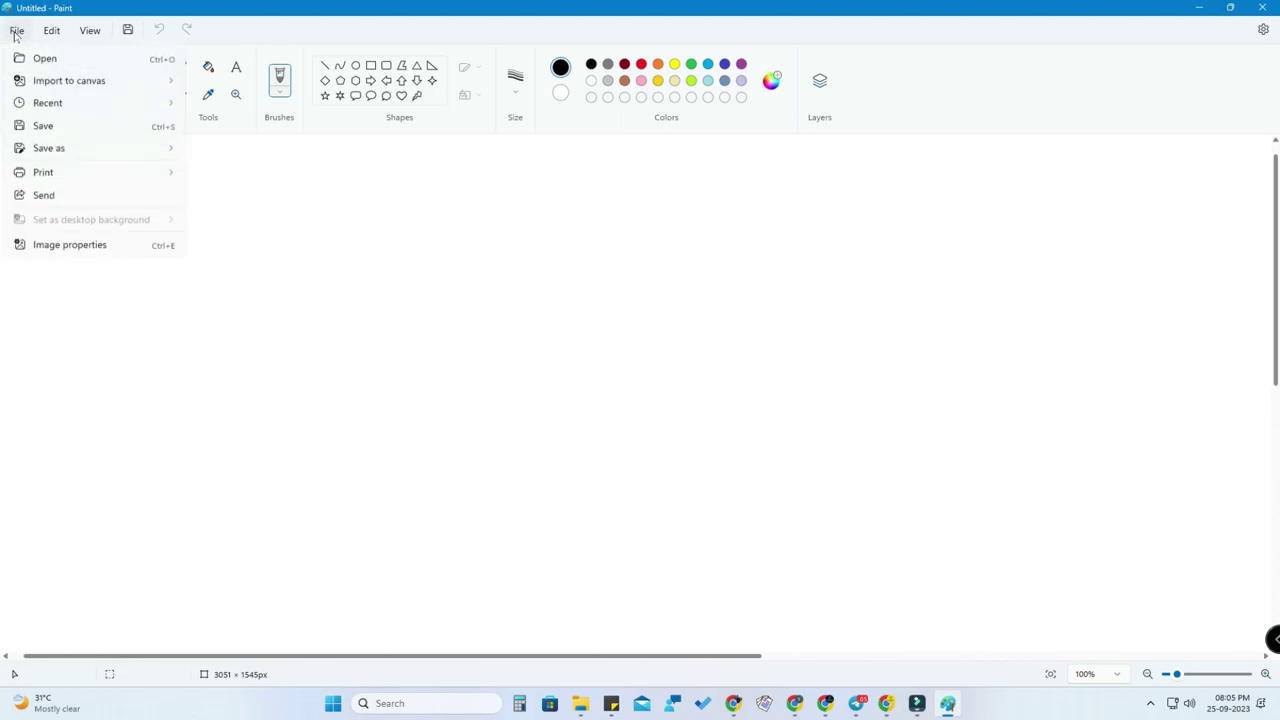
click(63, 80)
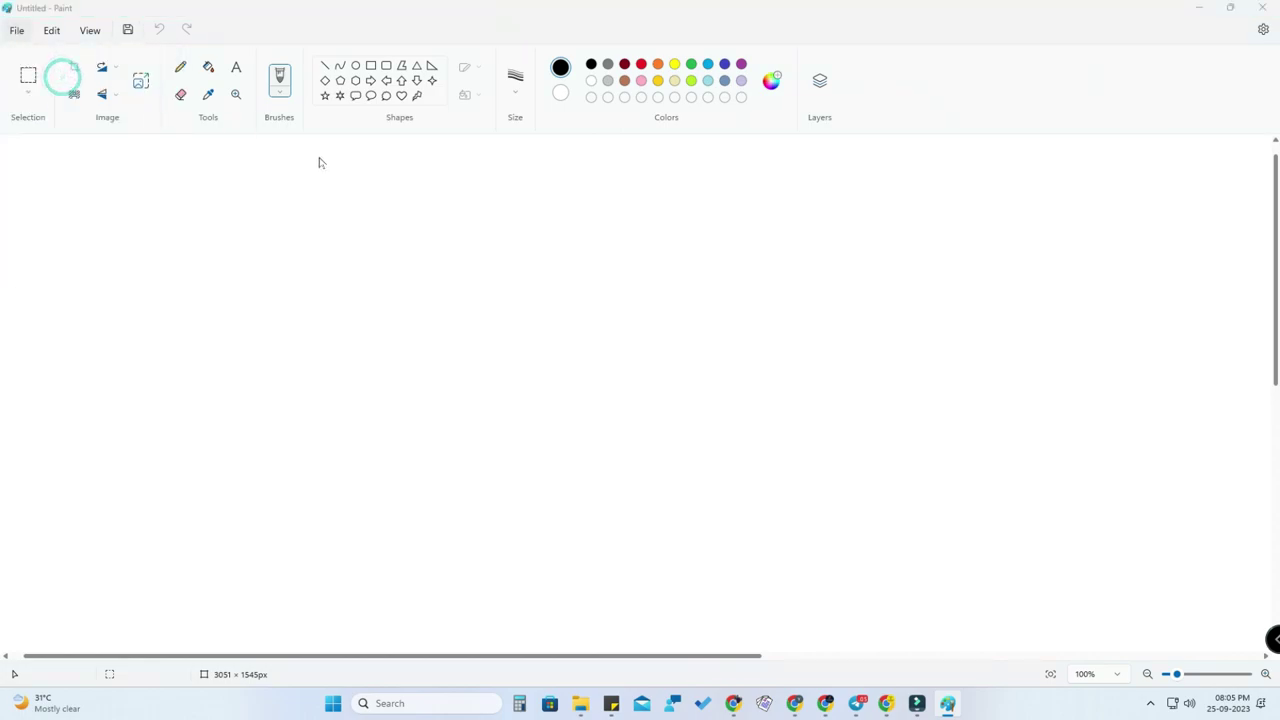
click(645, 327)
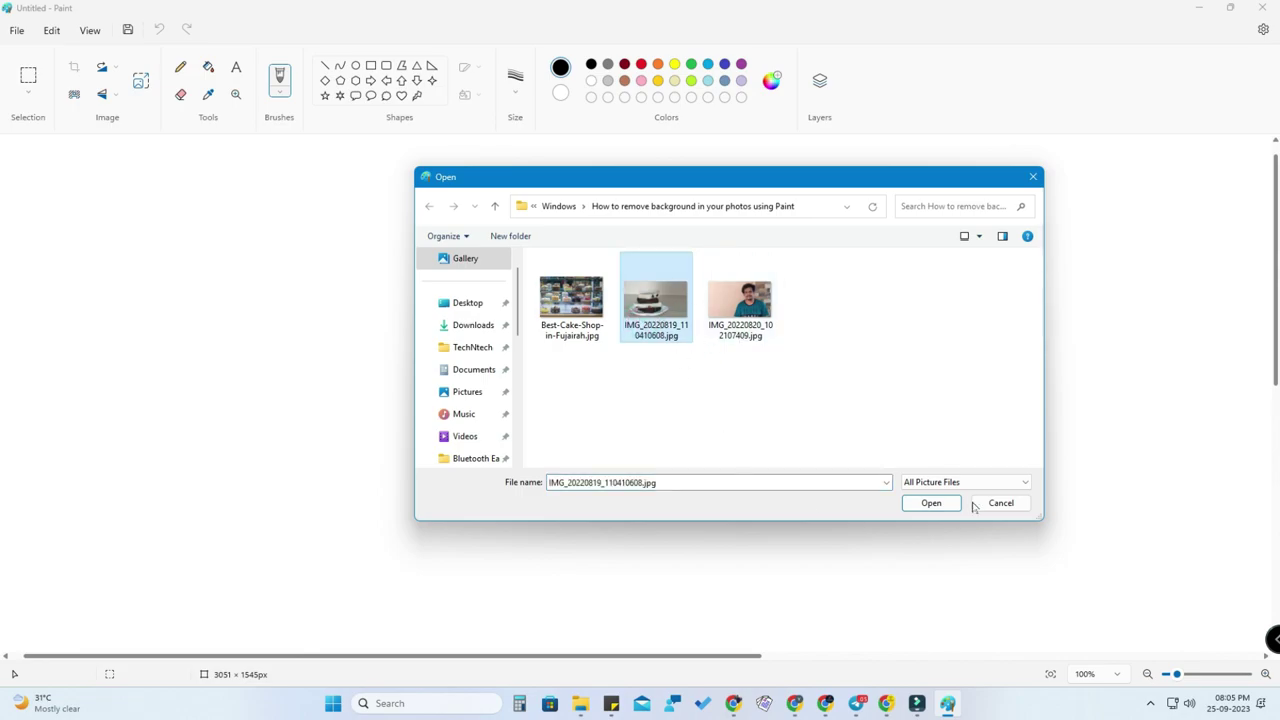
click(938, 503)
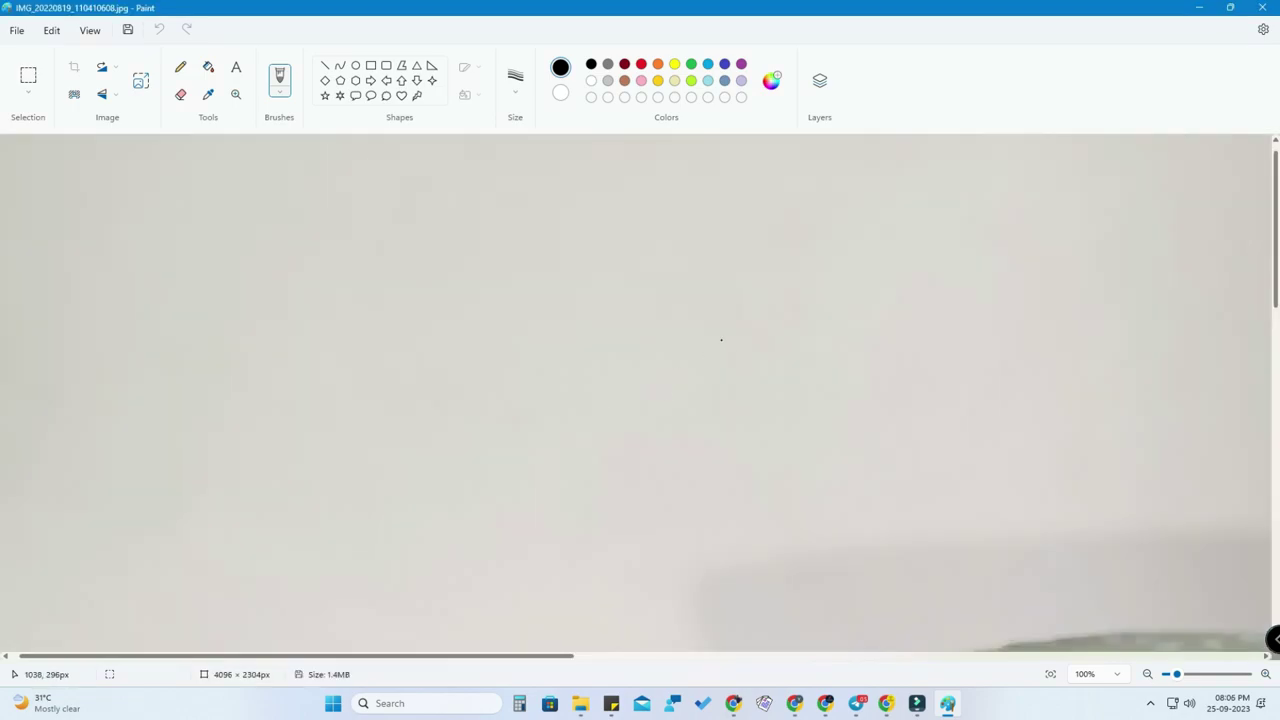
scroll(721, 340, down, 10)
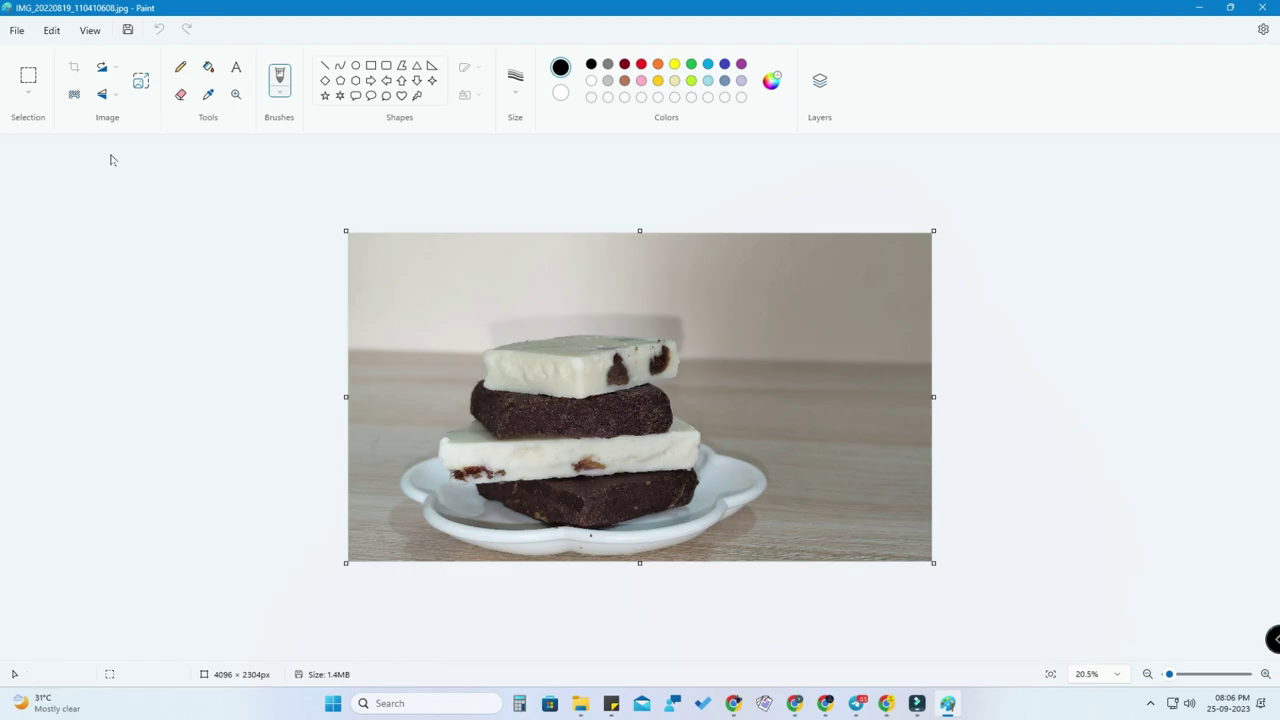
Remove the cake photo's background automatically and open the Layers panel.
click(73, 95)
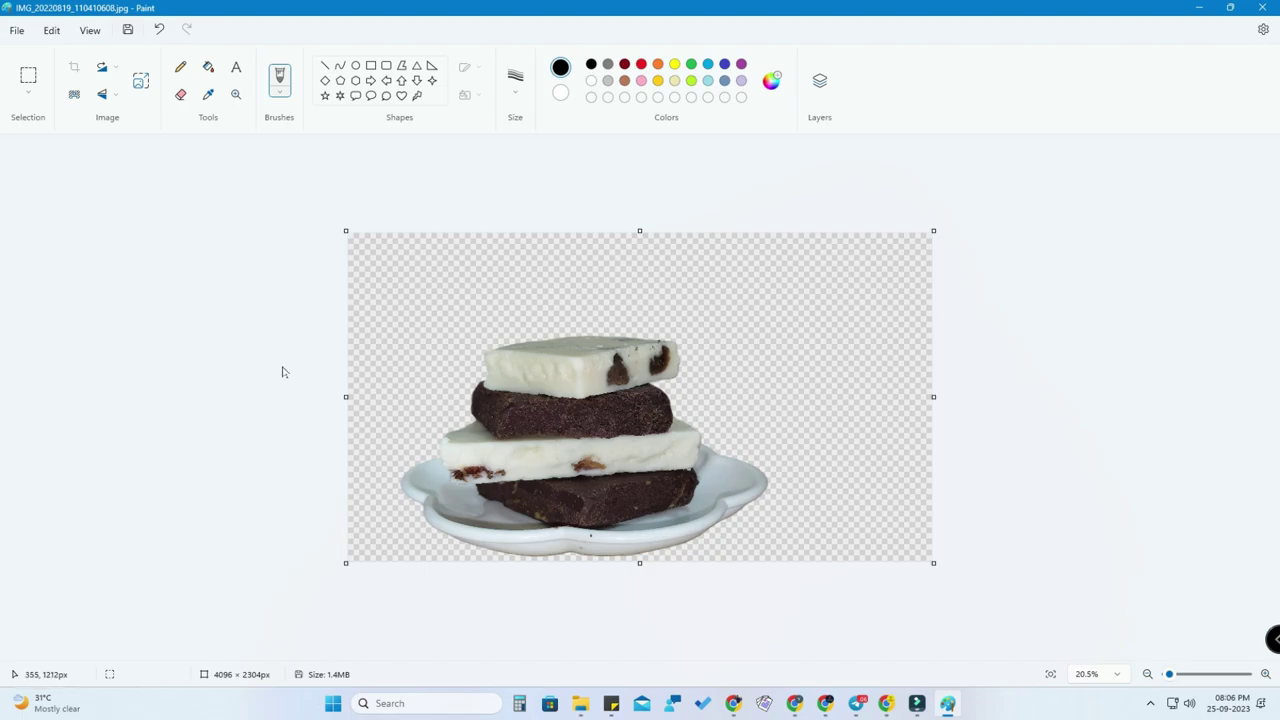
click(820, 84)
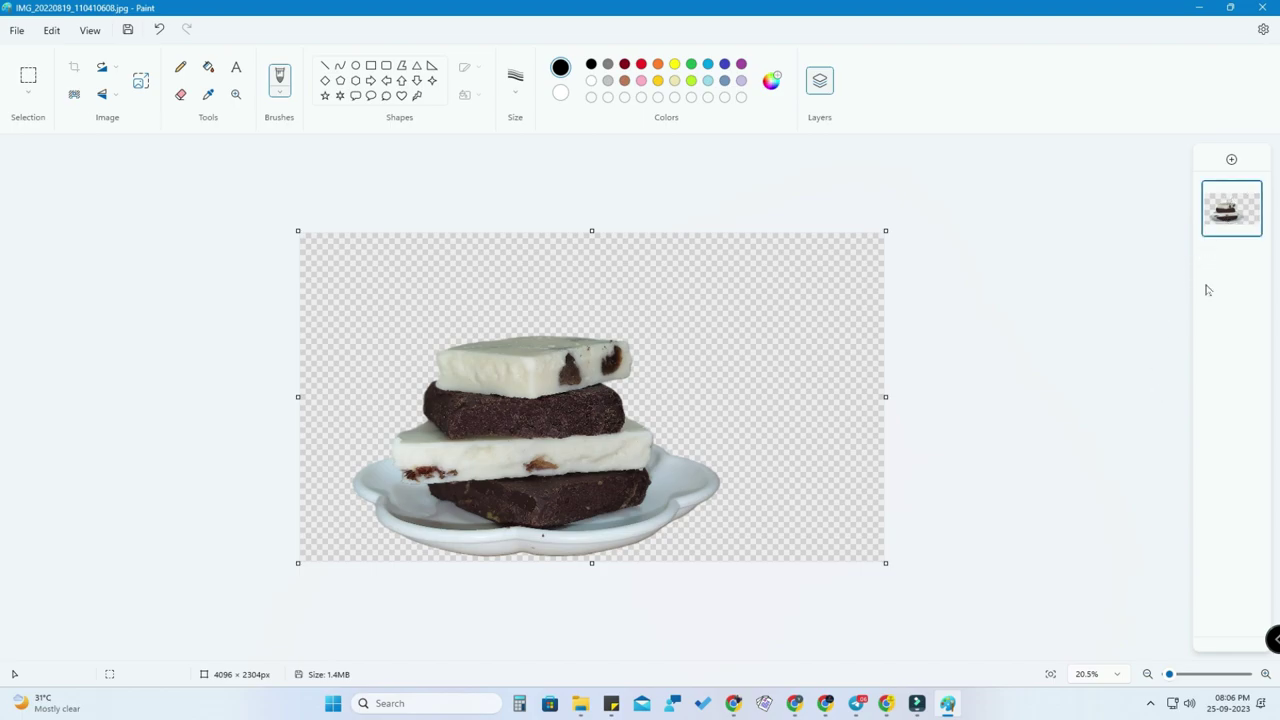
Add two blank layers, then delete the extra middle one.
click(1233, 160)
click(1233, 160)
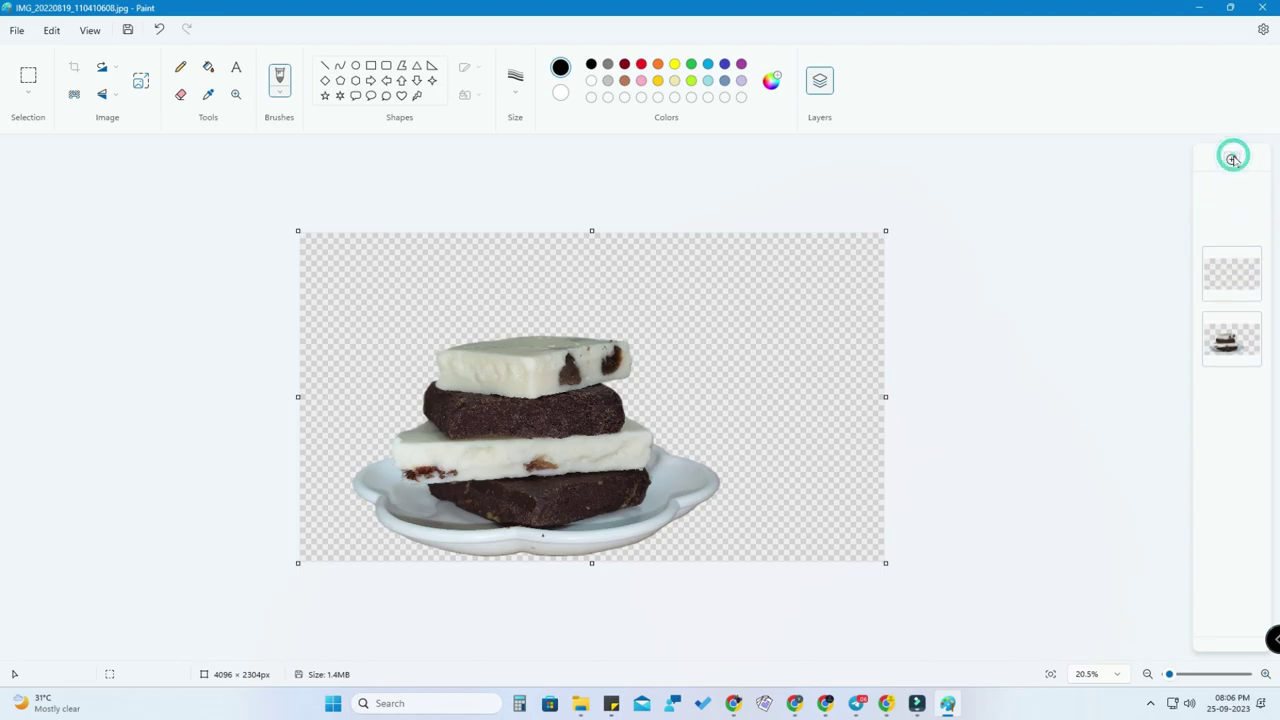
right_click(1228, 277)
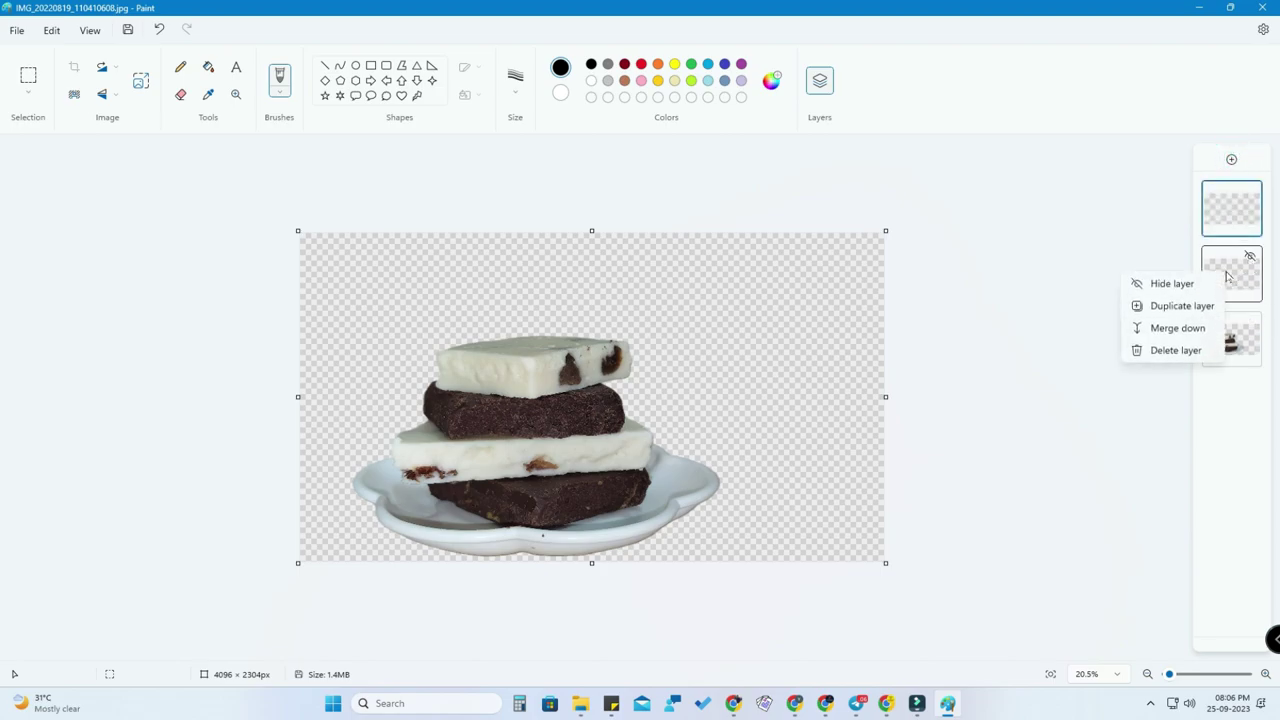
click(1172, 352)
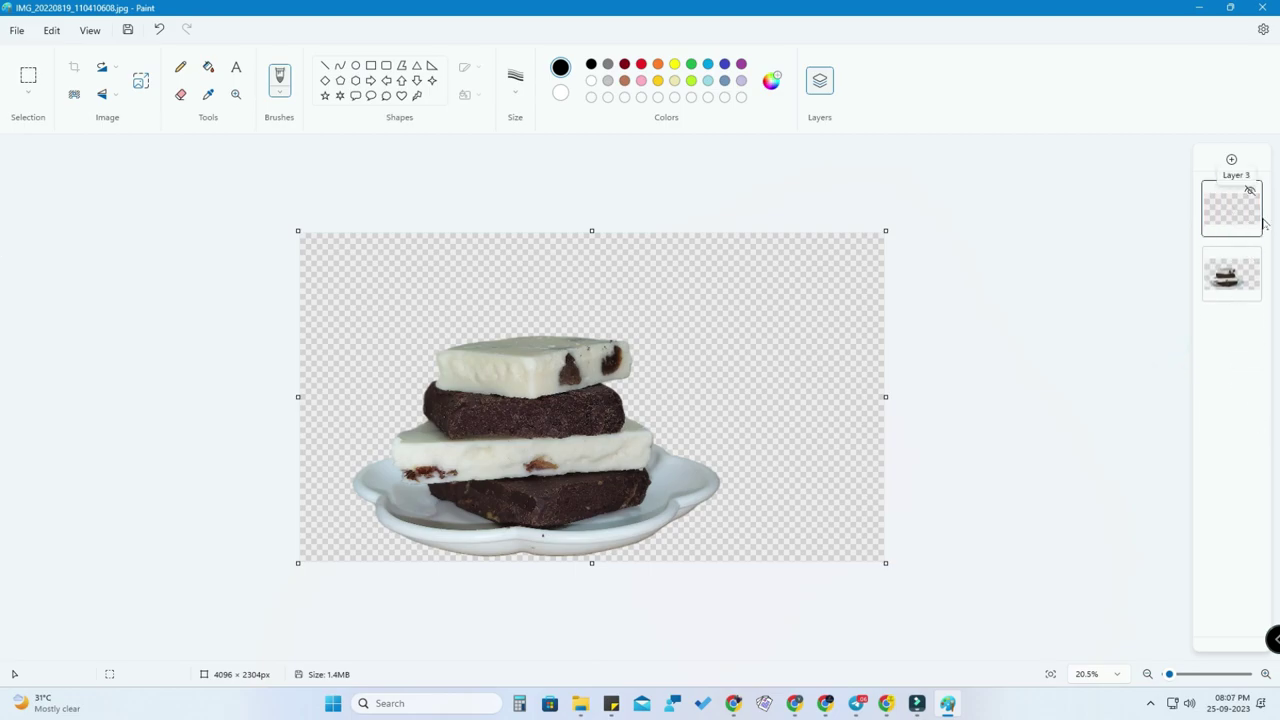
Move the cake layer above the blank layer and make the blank lower layer active.
click(1221, 207)
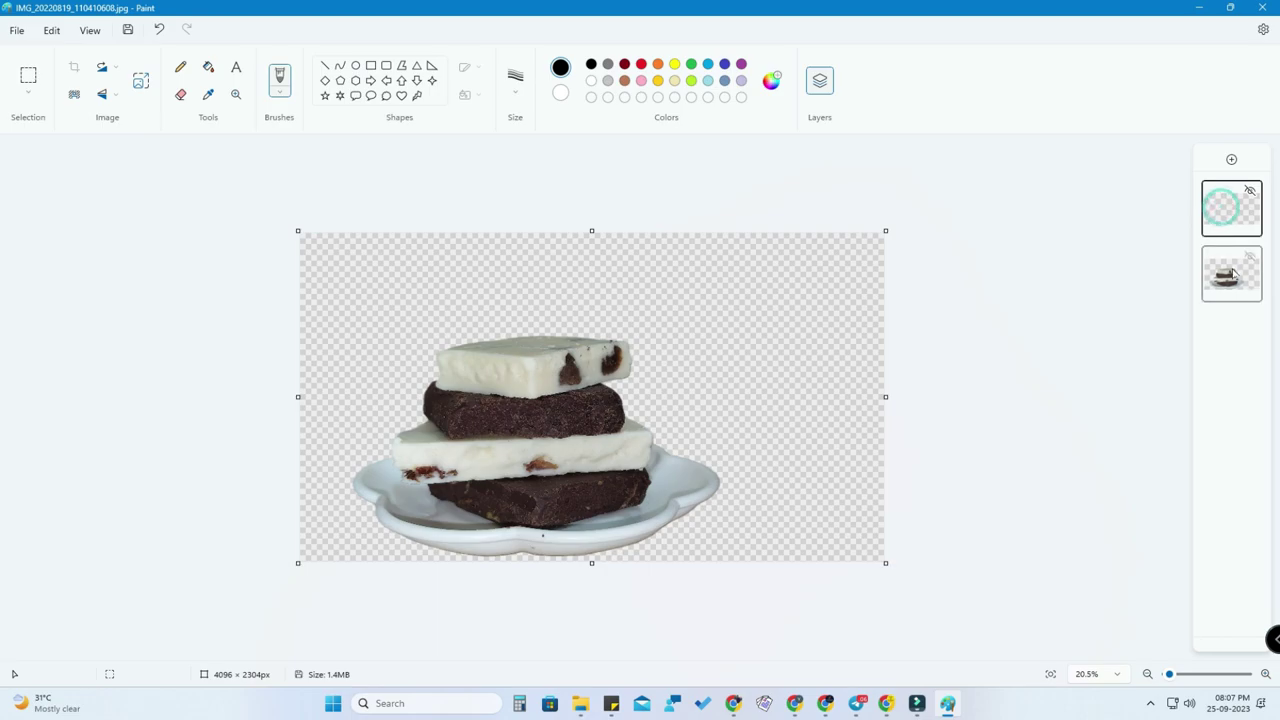
mouse_move(1233, 275)
mouse_down()
mouse_move(1235, 330)
mouse_move(1233, 272)
mouse_move(1222, 272)
mouse_up()
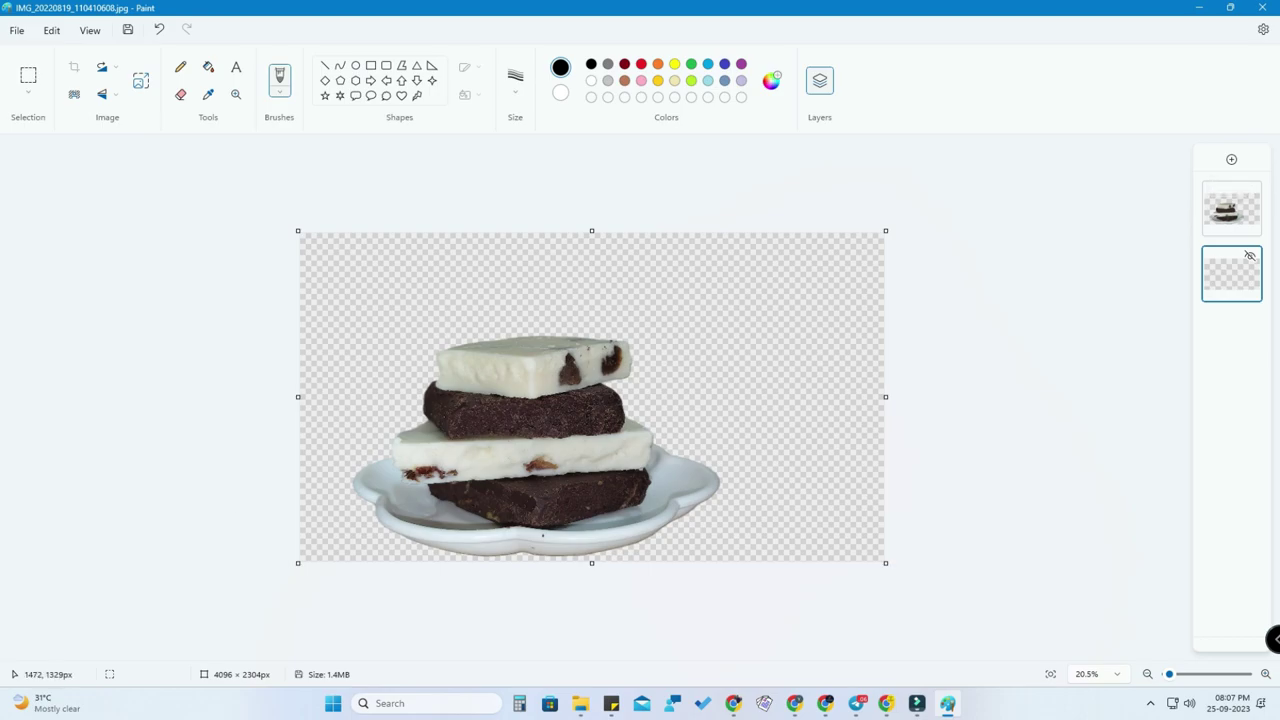
click(1228, 282)
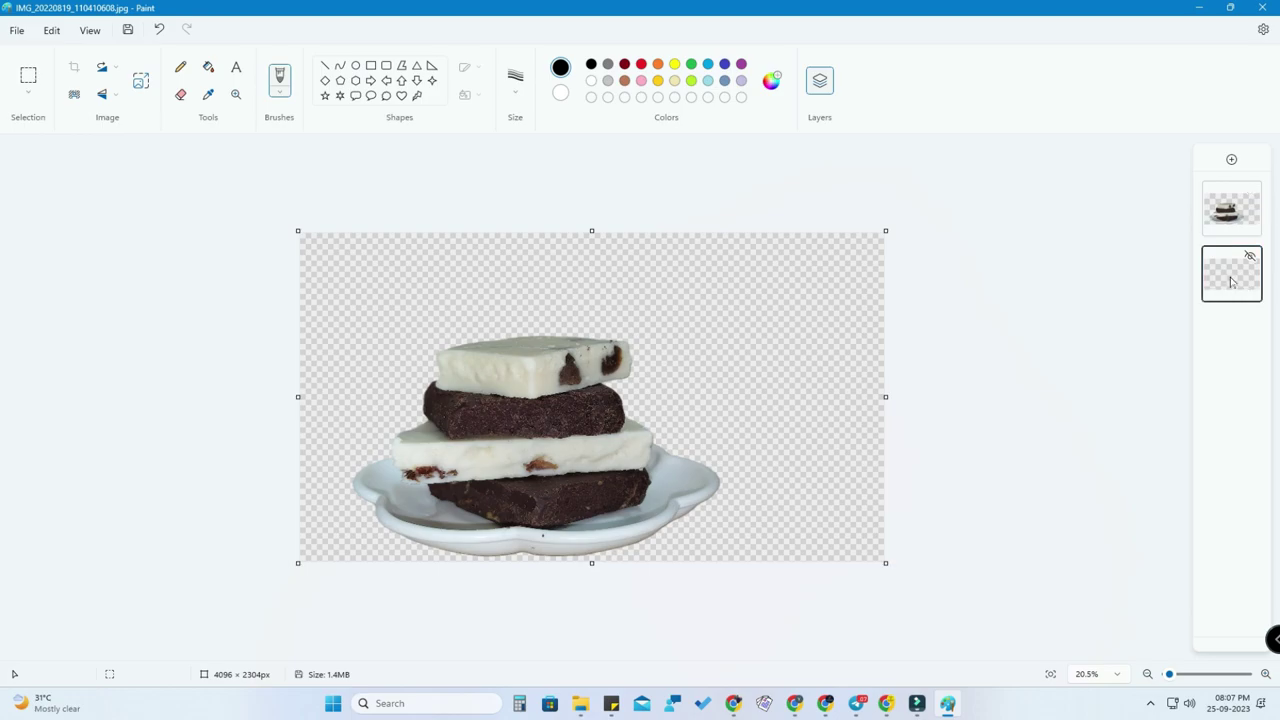
click(1230, 282)
click(1230, 282)
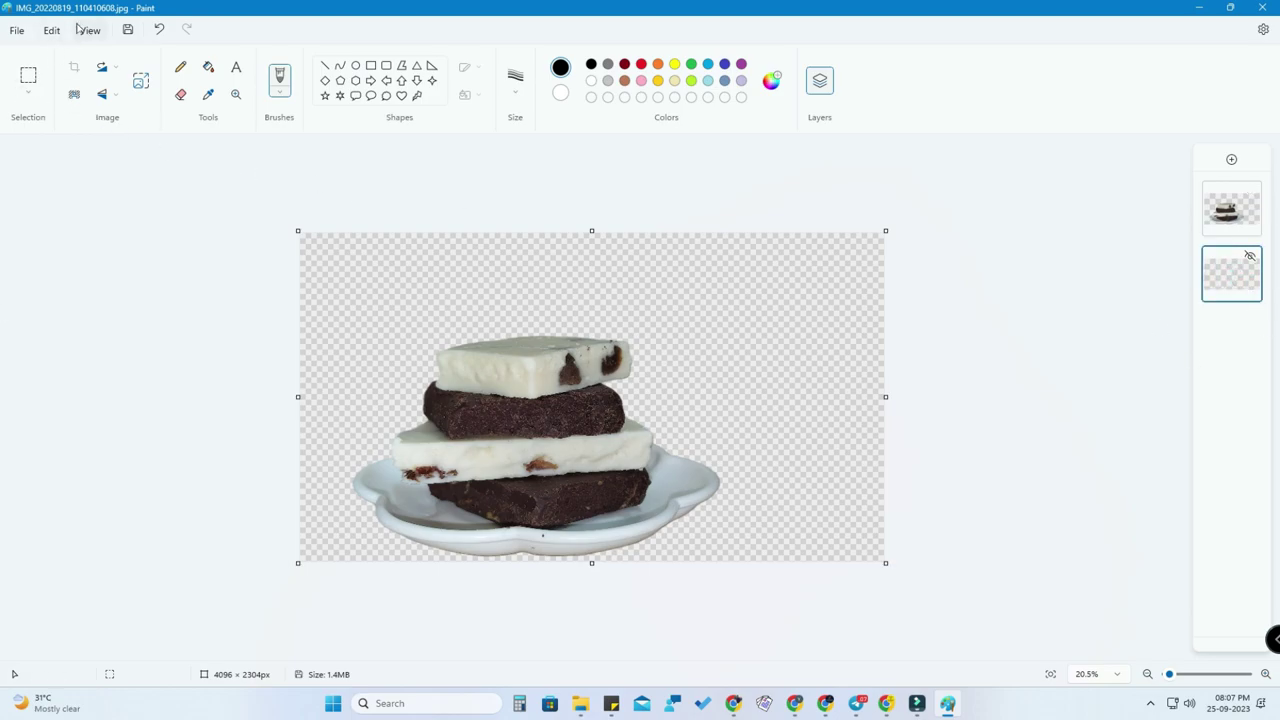
click(16, 31)
mouse_move(90, 101)
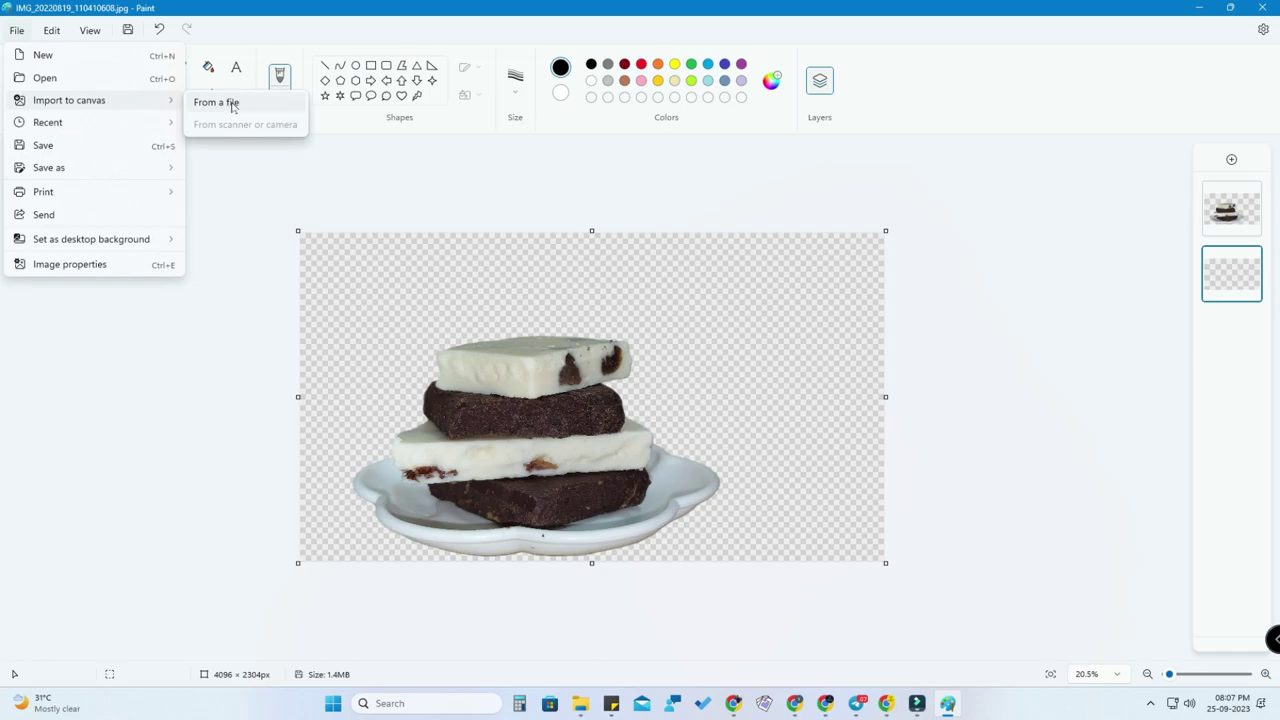
Import Best-Cake-Shop-in-Fujairah.jpg onto the lower layer and stretch it to fill the canvas.
click(233, 104)
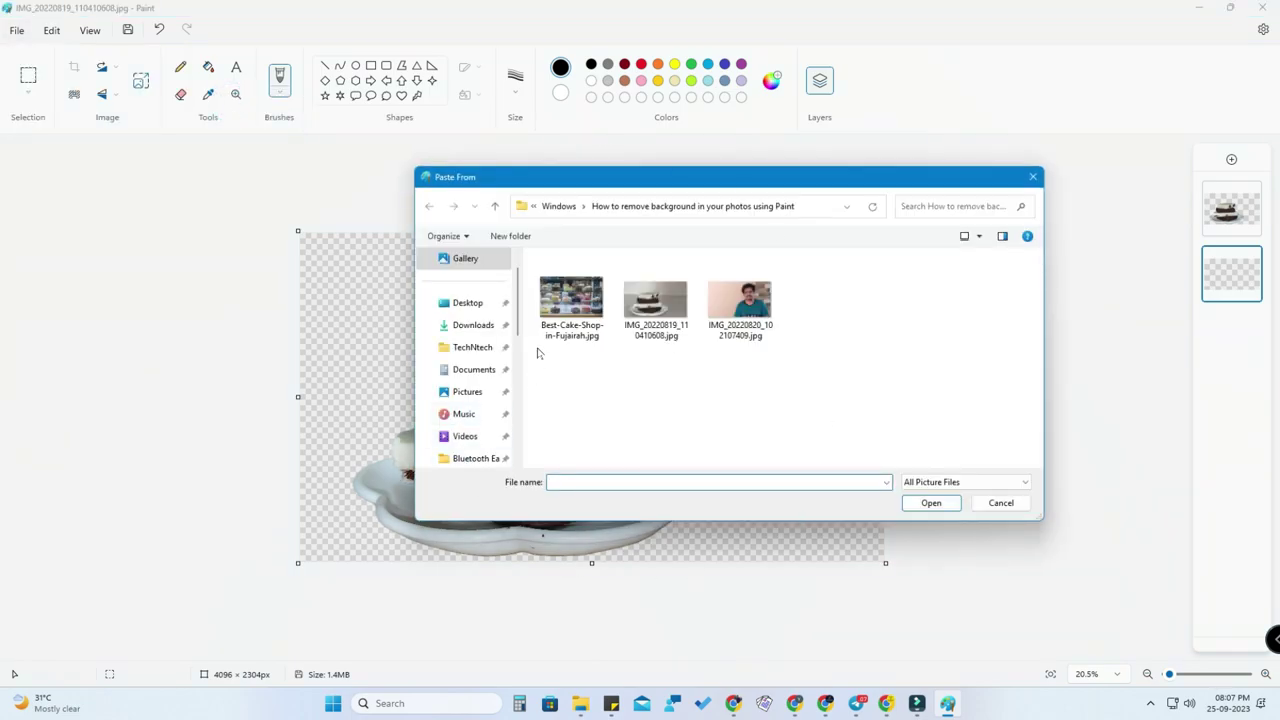
click(566, 312)
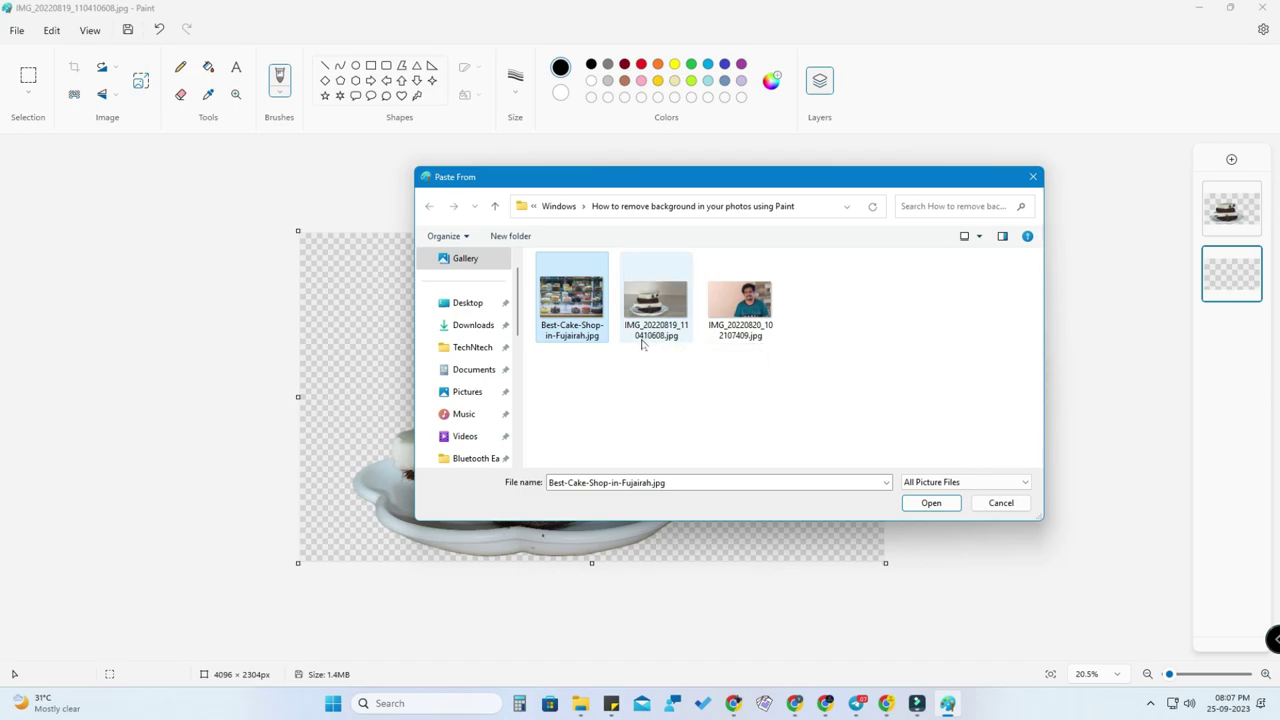
click(931, 503)
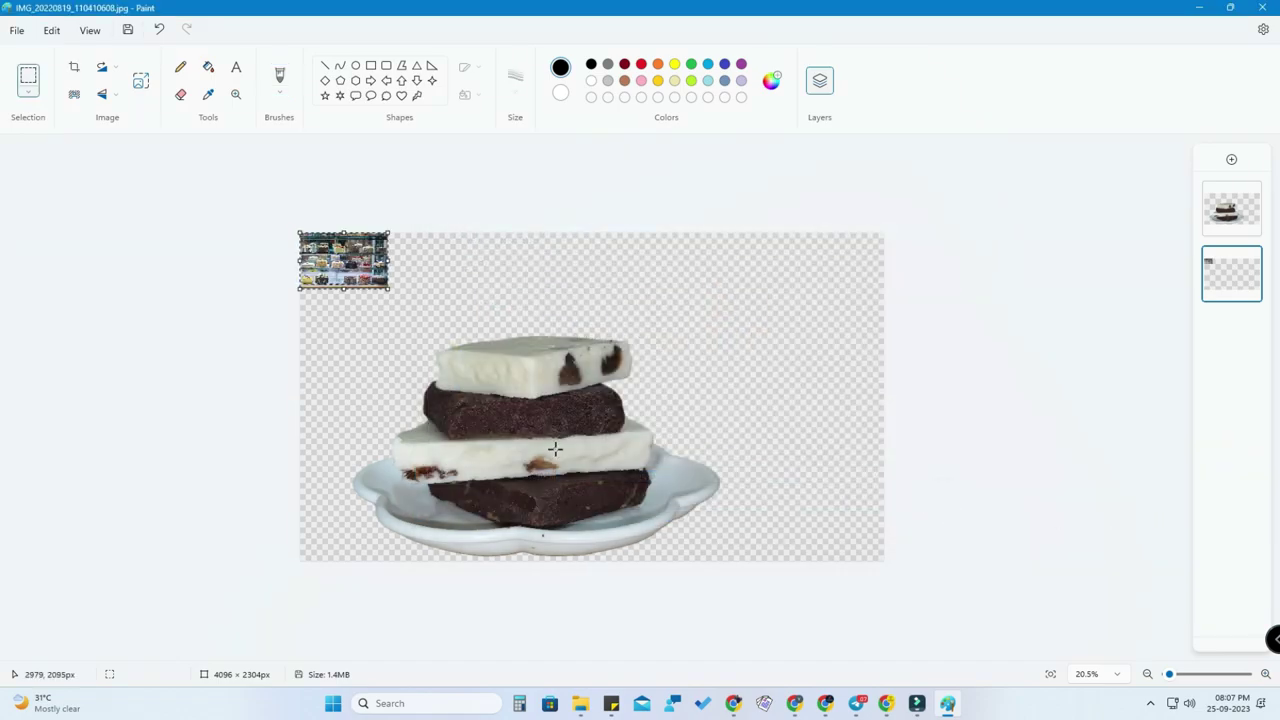
drag(299, 233, 884, 560)
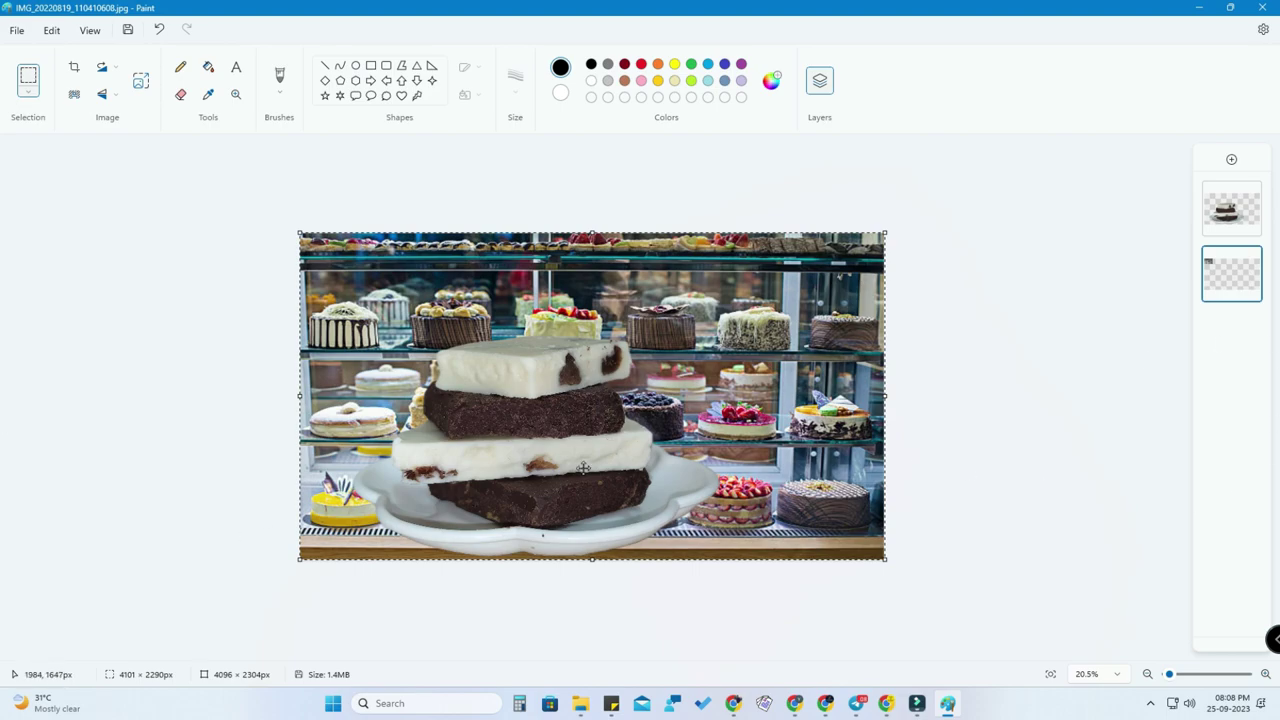
Select the entire image and shrink the selection to 3564 × 1911 px.
mouse_move(1232, 210)
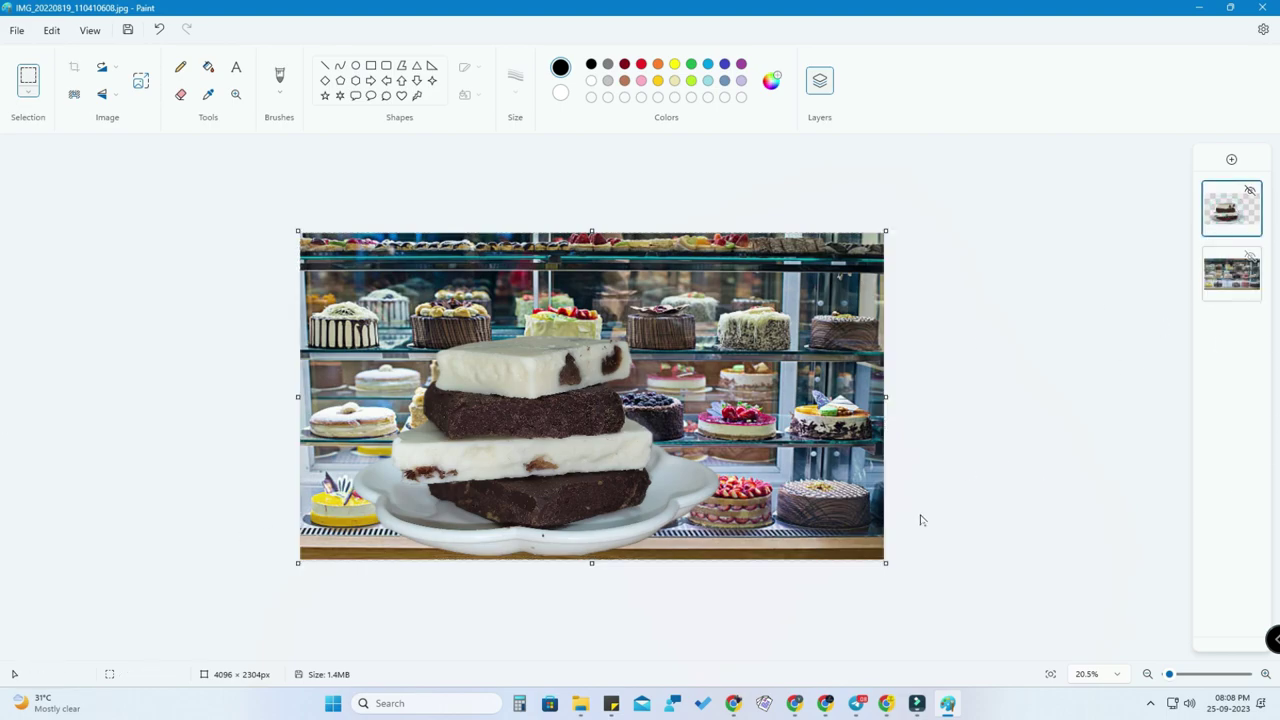
right_click(555, 432)
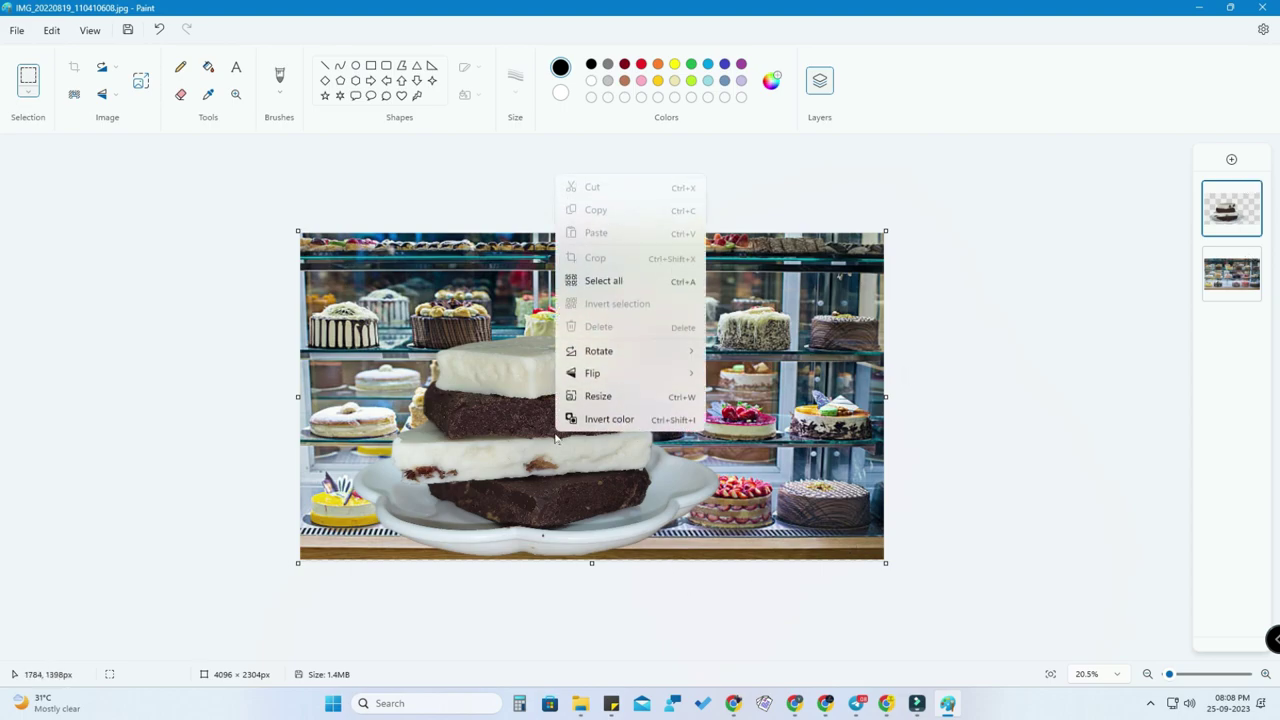
click(603, 282)
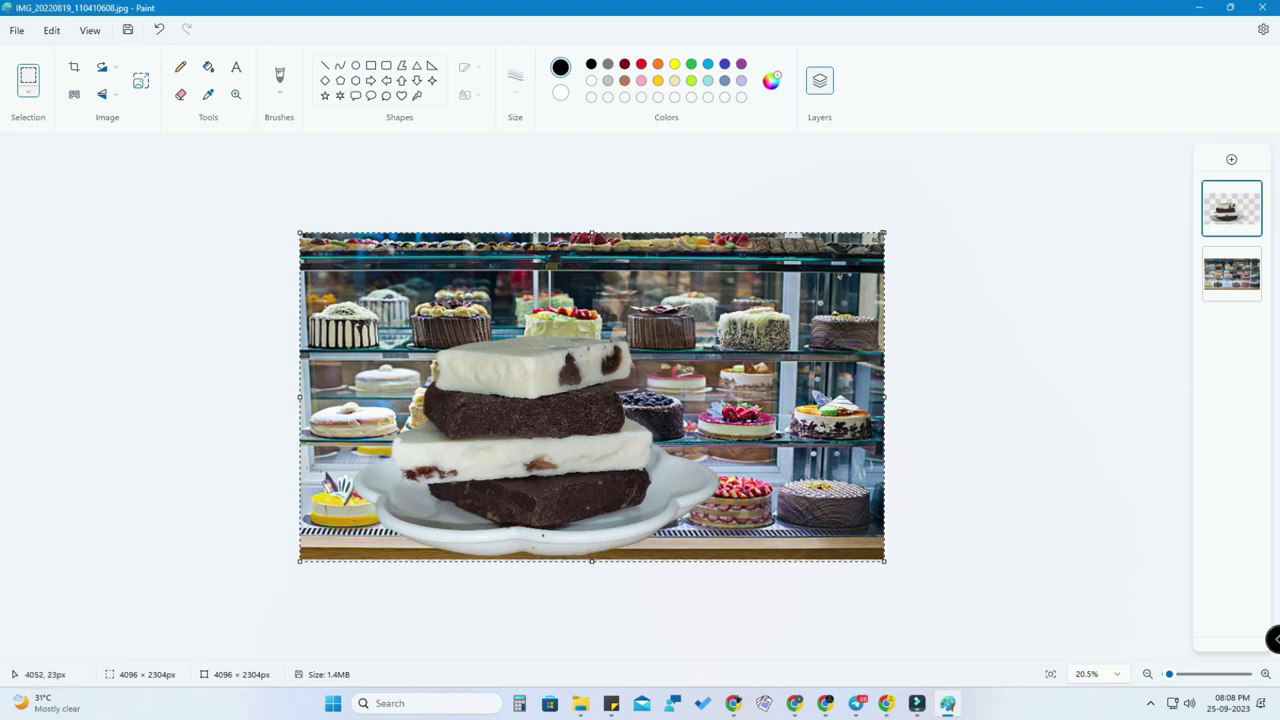
drag(881, 235, 572, 436)
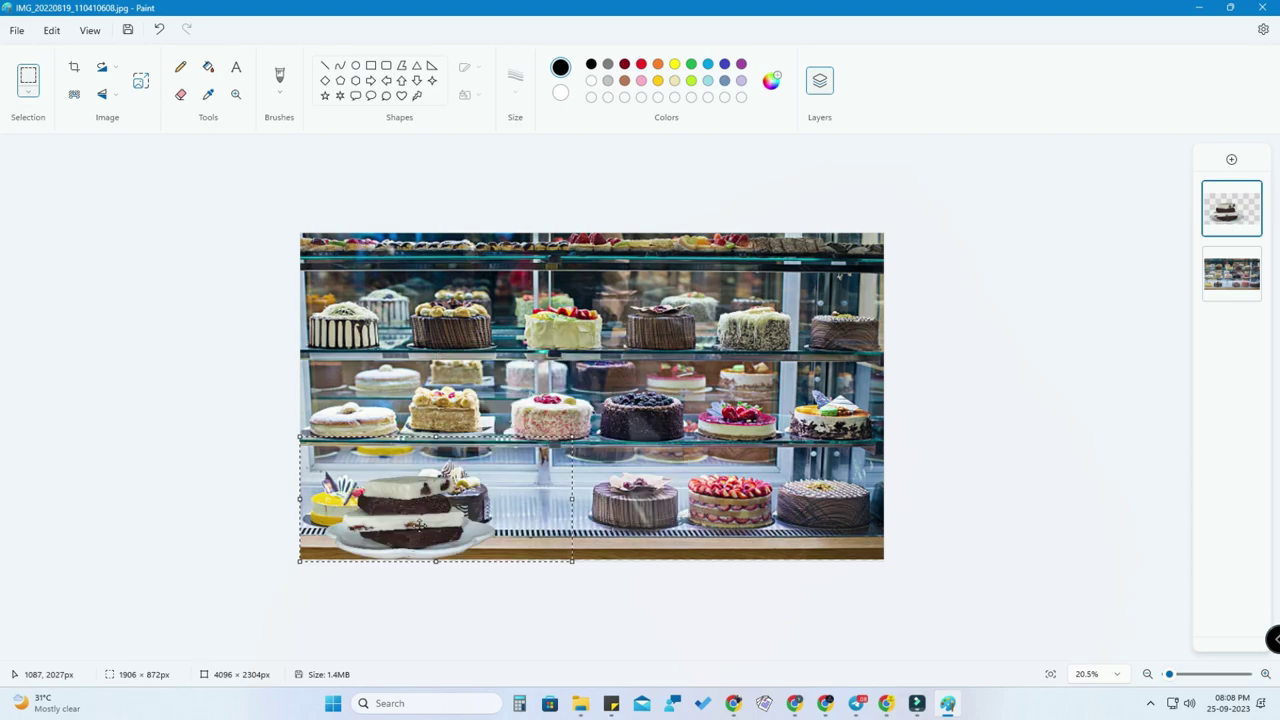
Shrink the cut-out cake, place it on the bottom shelf, and commit the placement.
drag(373, 517, 529, 506)
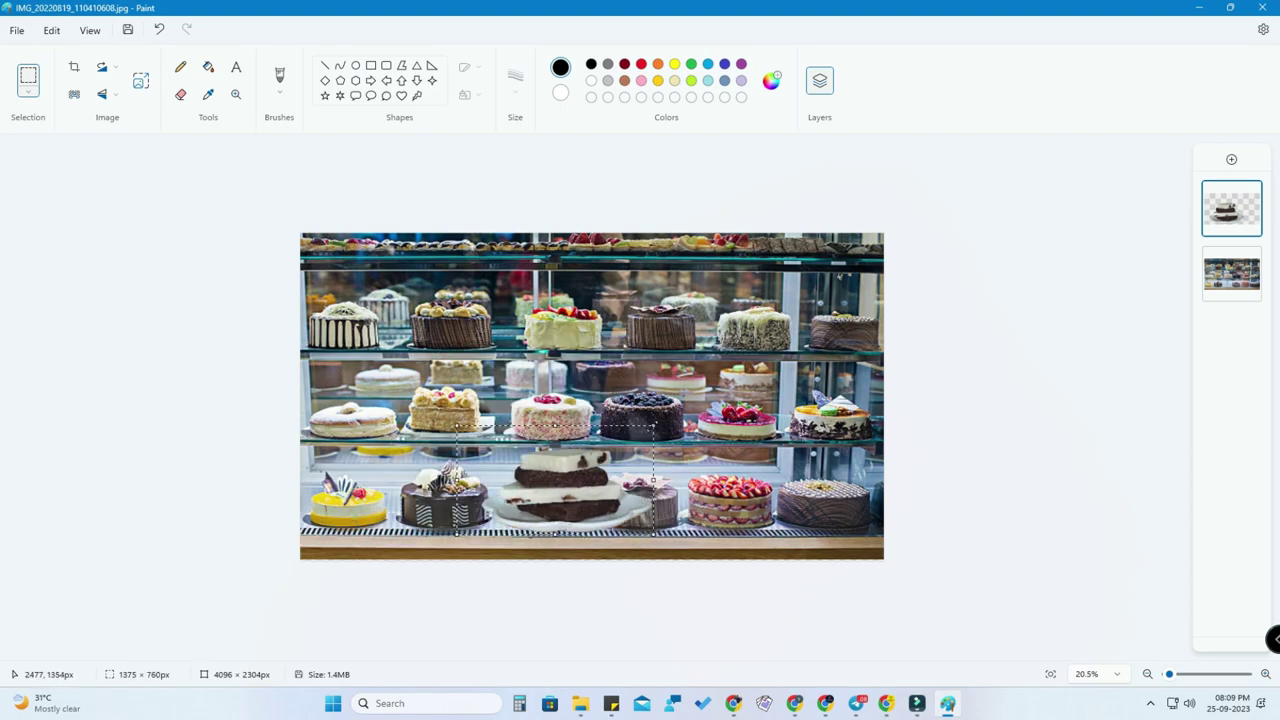
drag(646, 426, 623, 435)
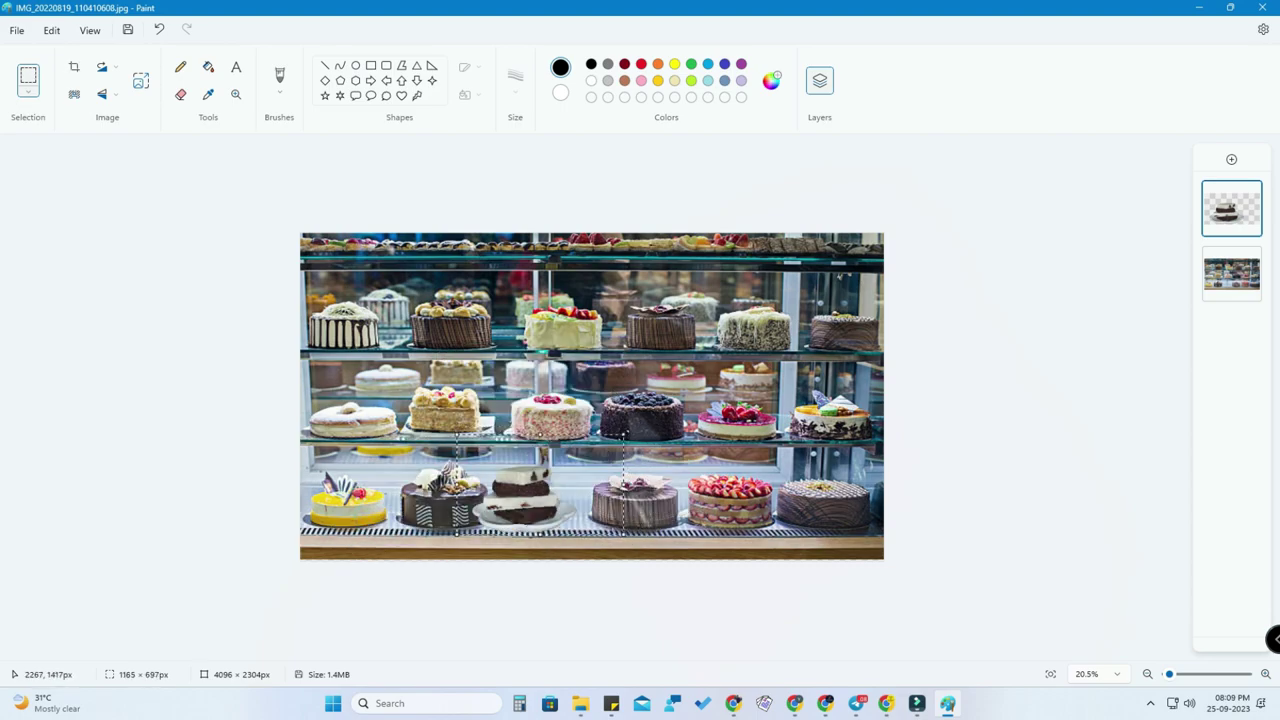
drag(539, 491, 553, 491)
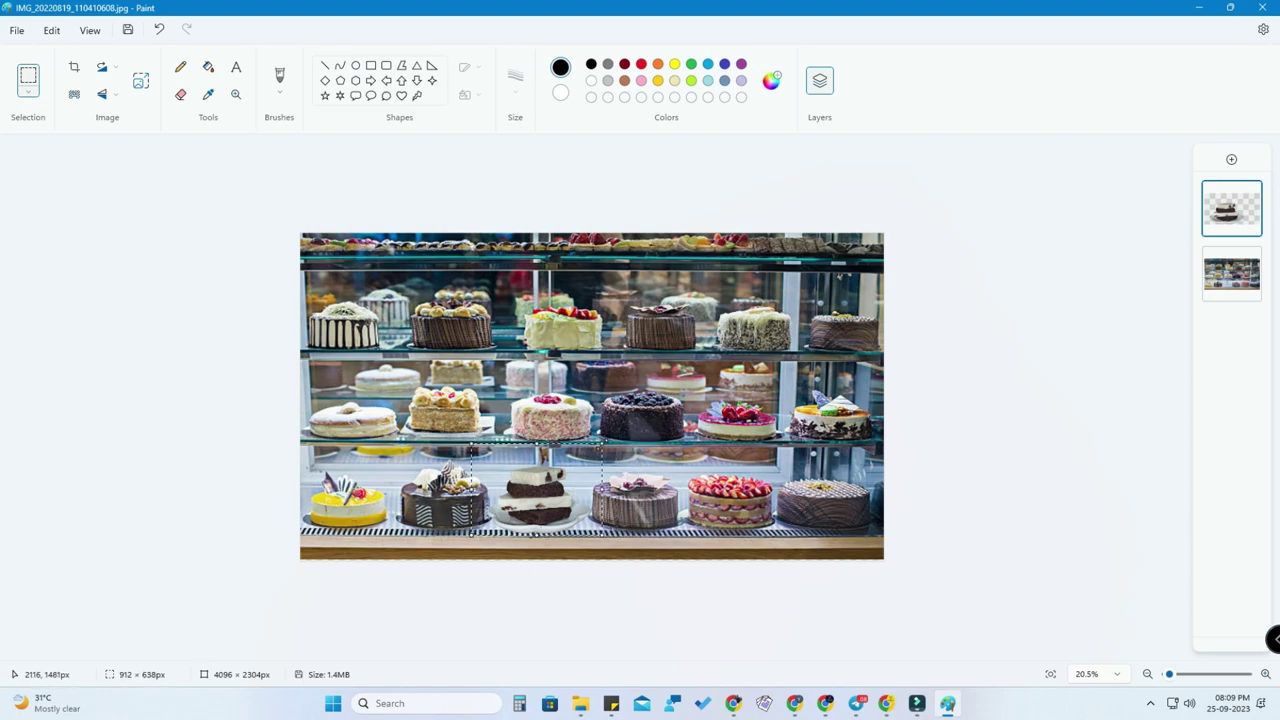
drag(636, 435, 607, 441)
drag(540, 490, 554, 505)
key(ctrl+a)
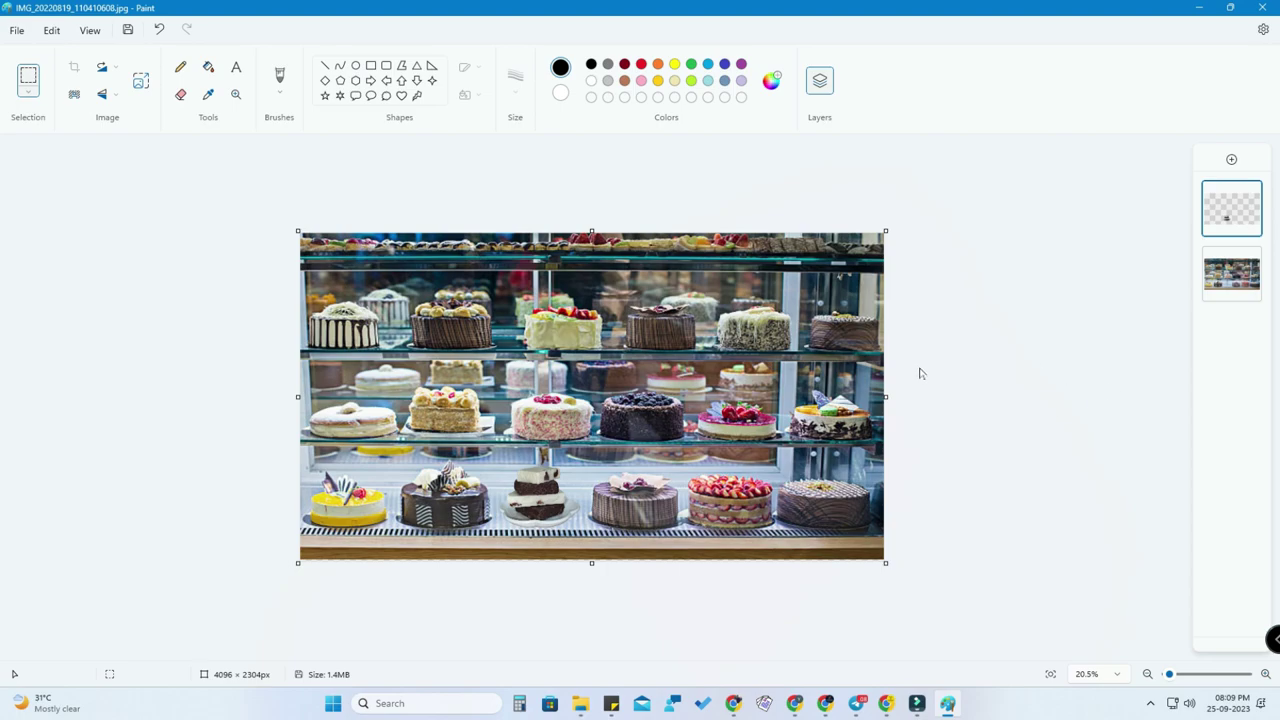
Merge the cake layer down into the bakery photo, zooming in to check the result.
mouse_move(1238, 214)
right_click(1232, 208)
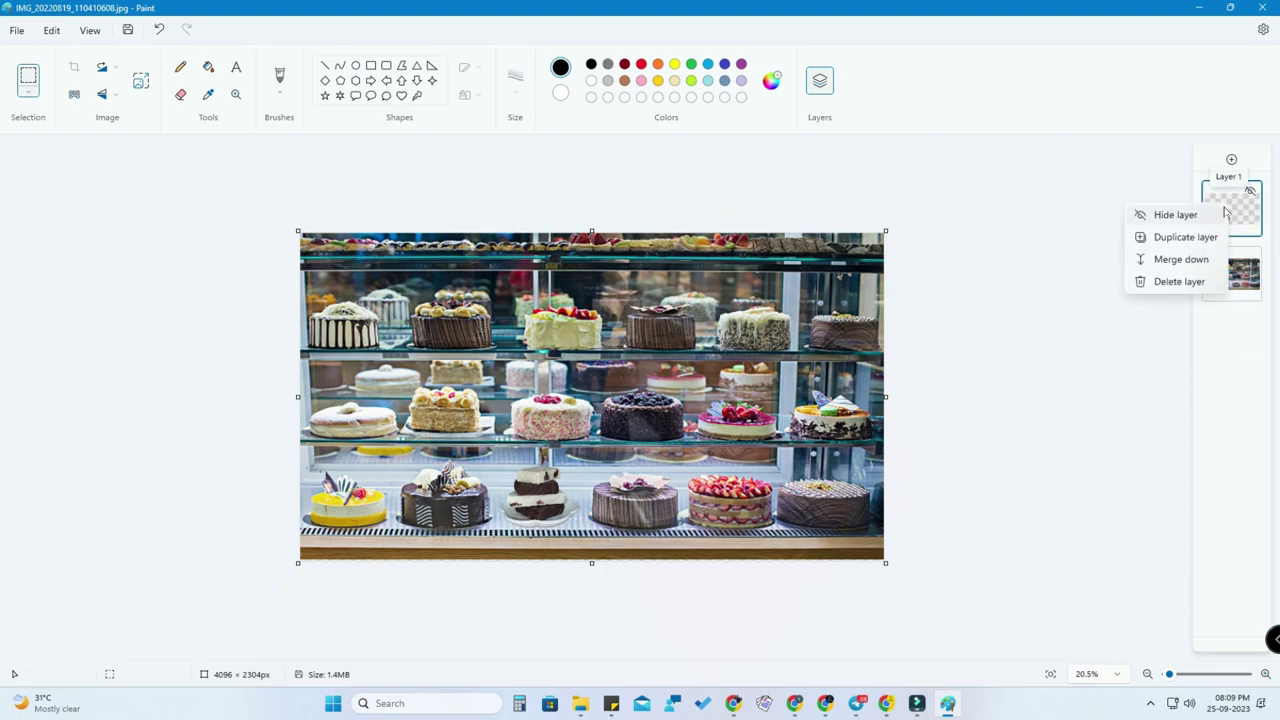
click(1197, 262)
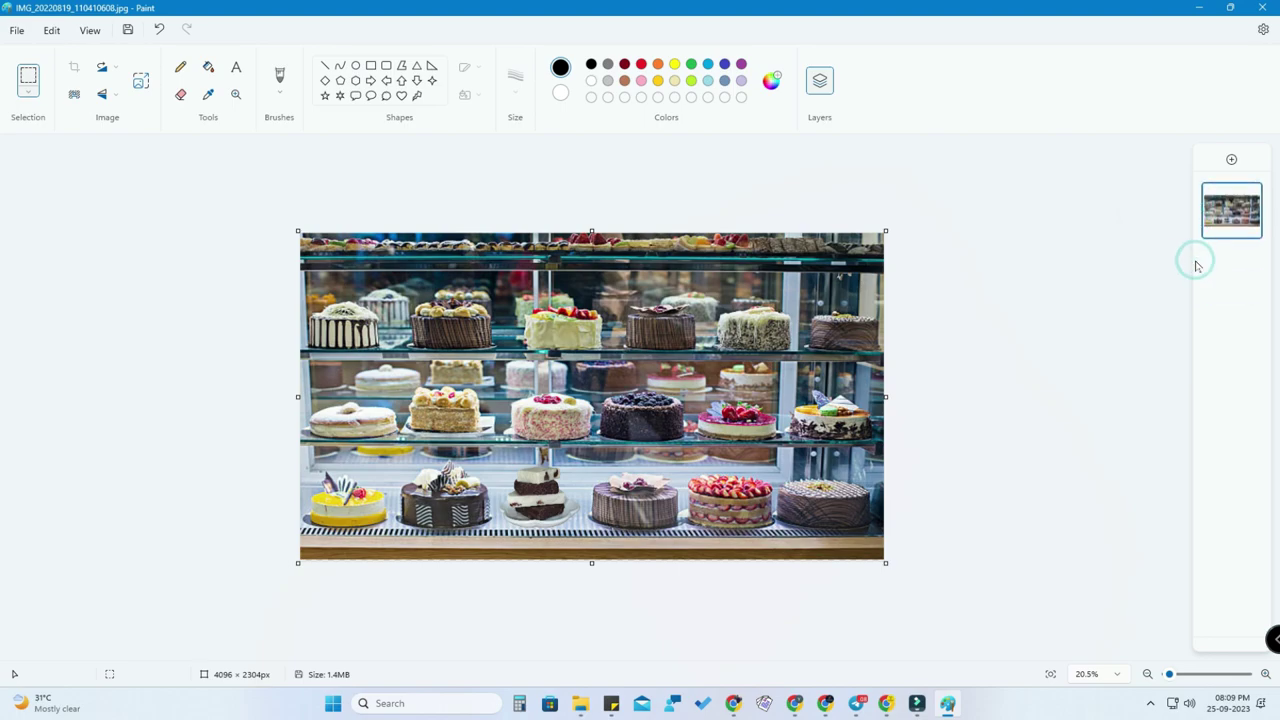
ctrl+scroll(598, 537, up, 5)
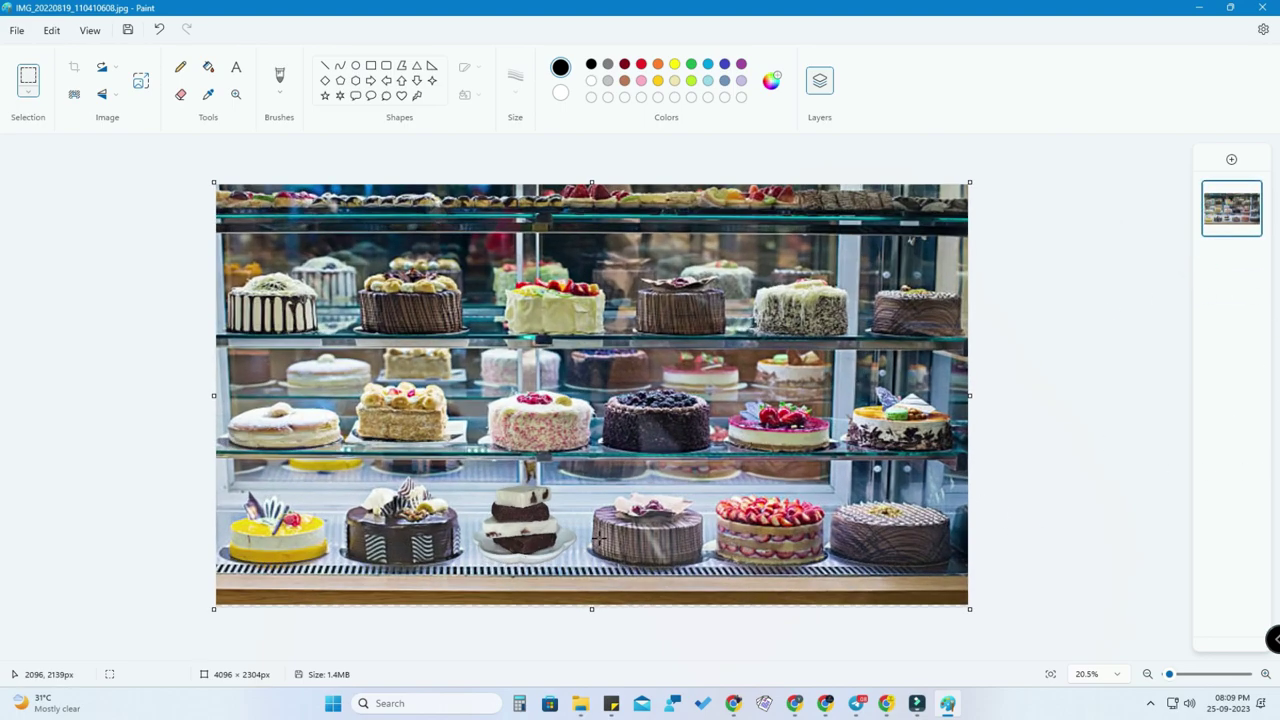
ctrl+scroll(598, 537, up, 2)
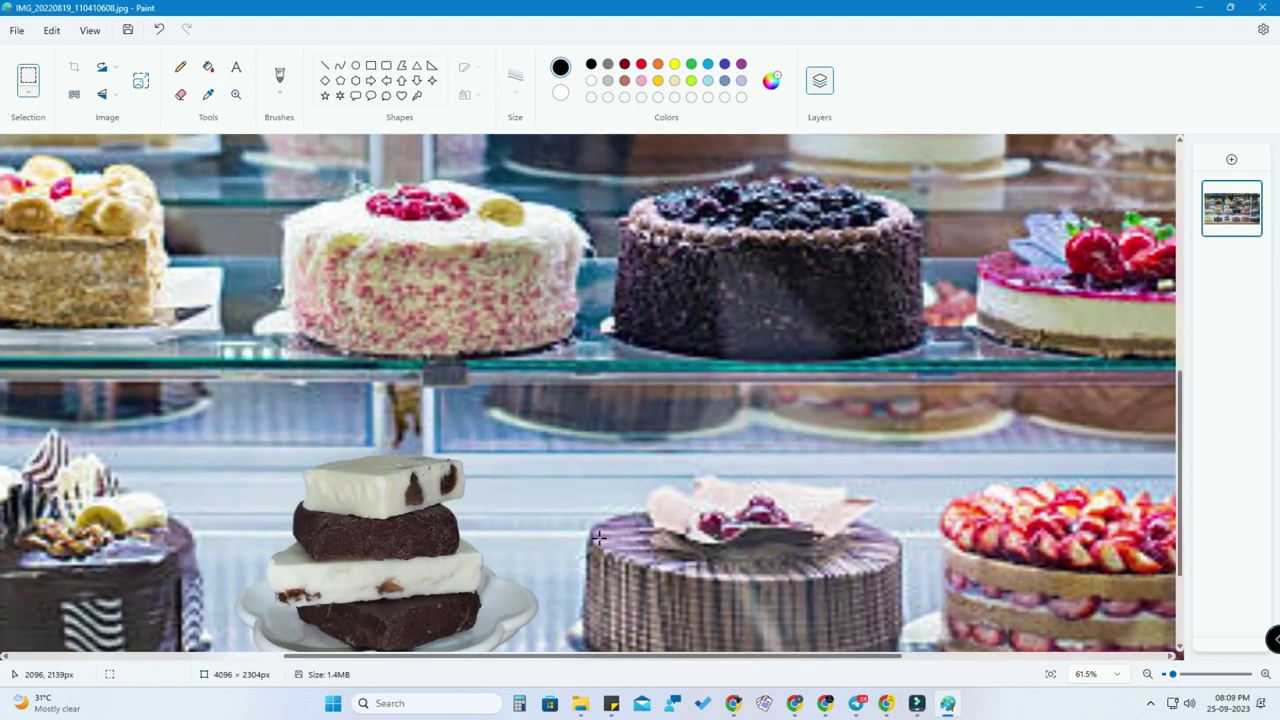
scroll(560, 486, down, 3)
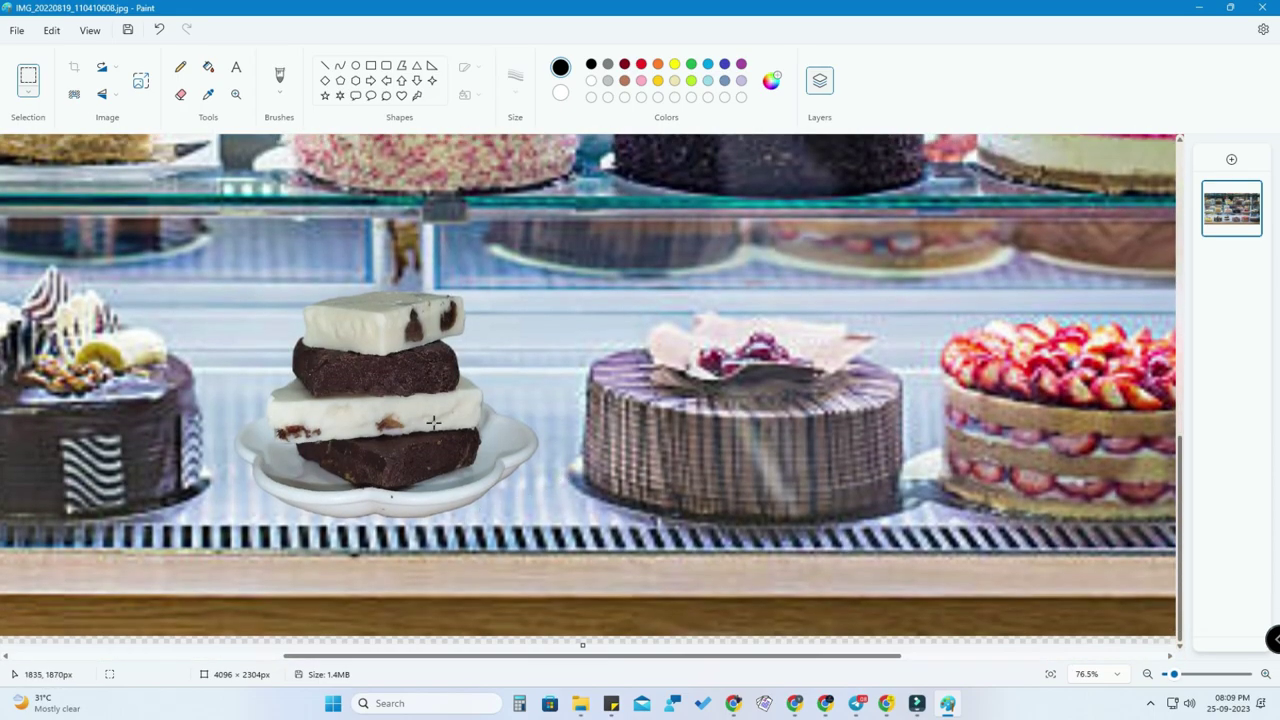
ctrl+scroll(880, 425, down, 4)
ctrl+scroll(875, 450, down, 2)
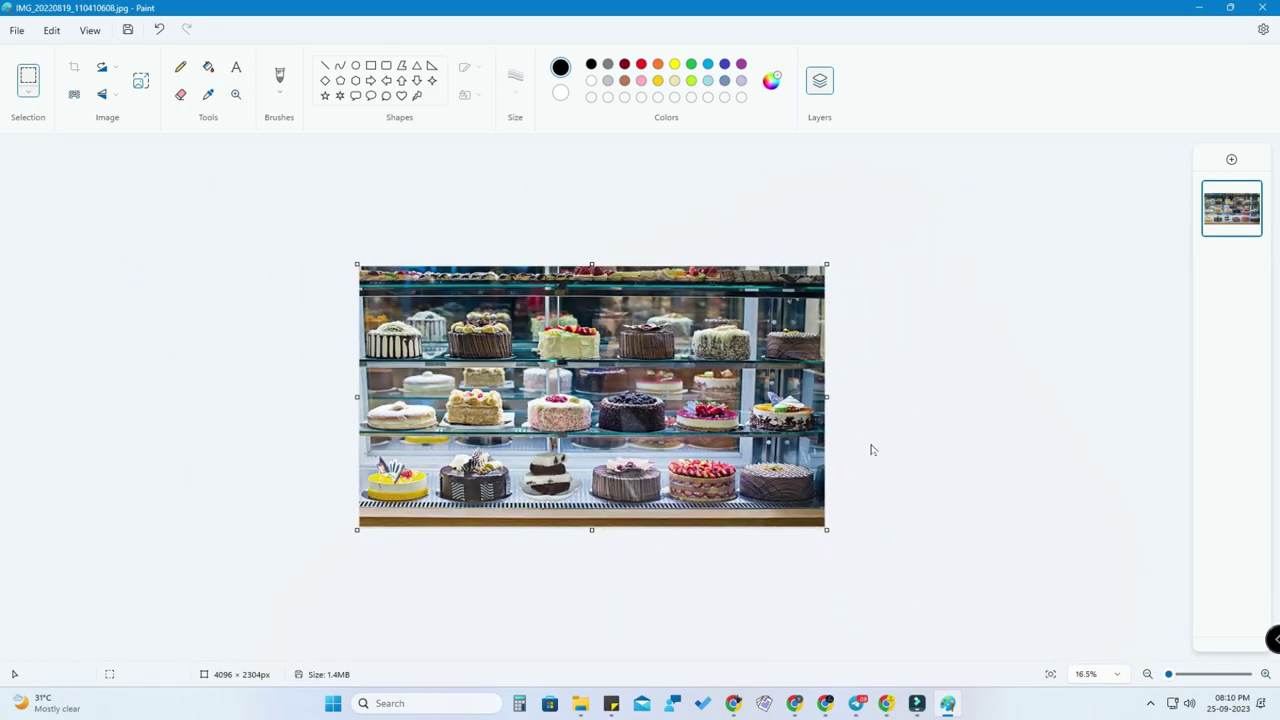
Save the composite as a PNG picture named 'My Sweet in sweet stall'.
click(17, 30)
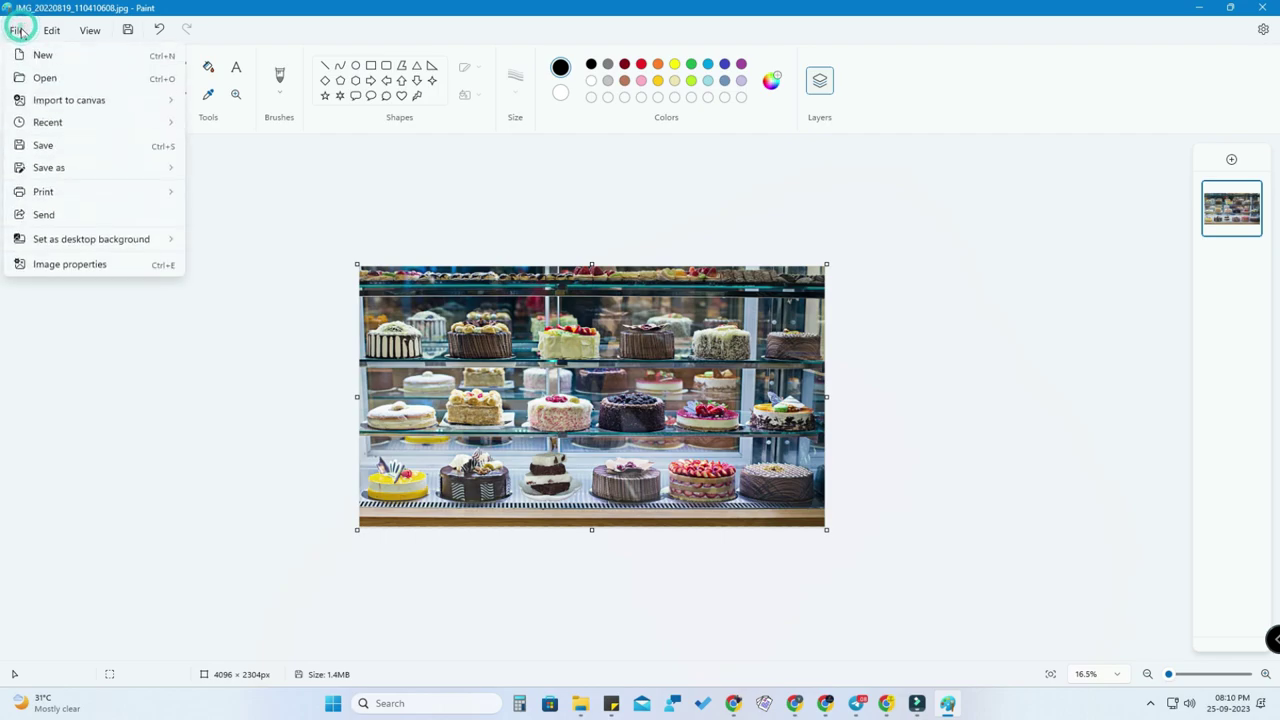
click(50, 167)
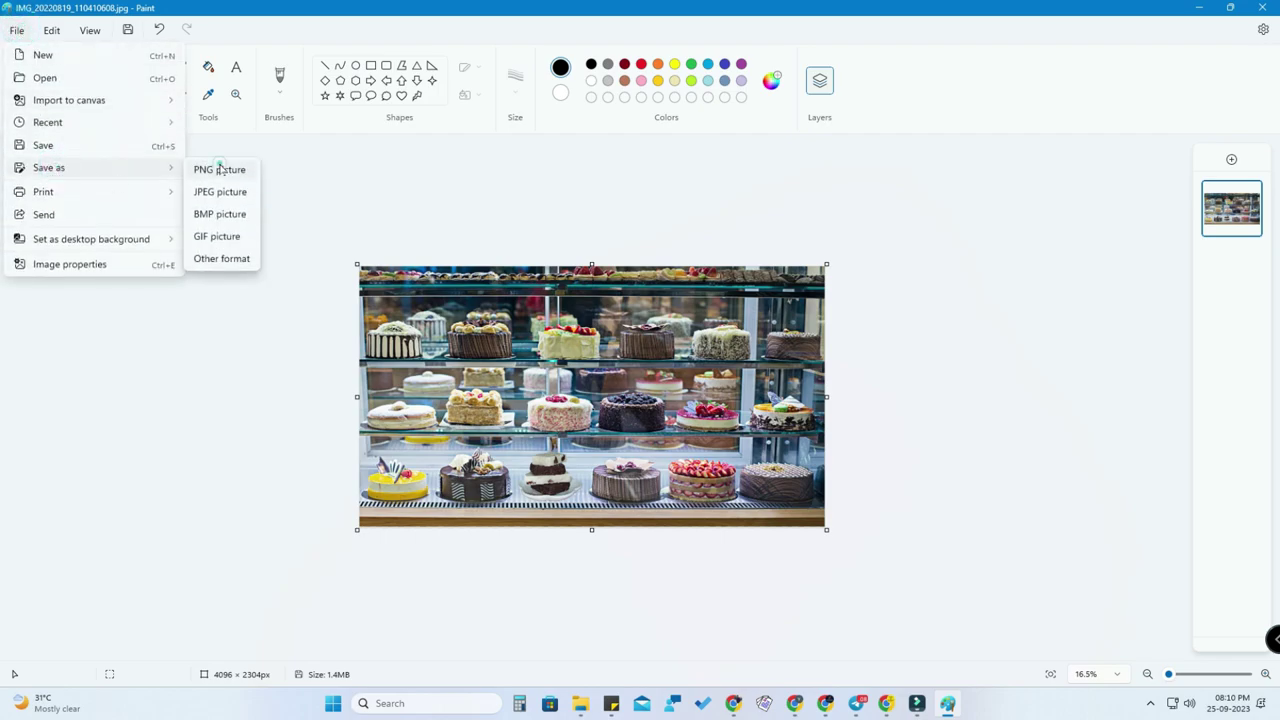
click(220, 169)
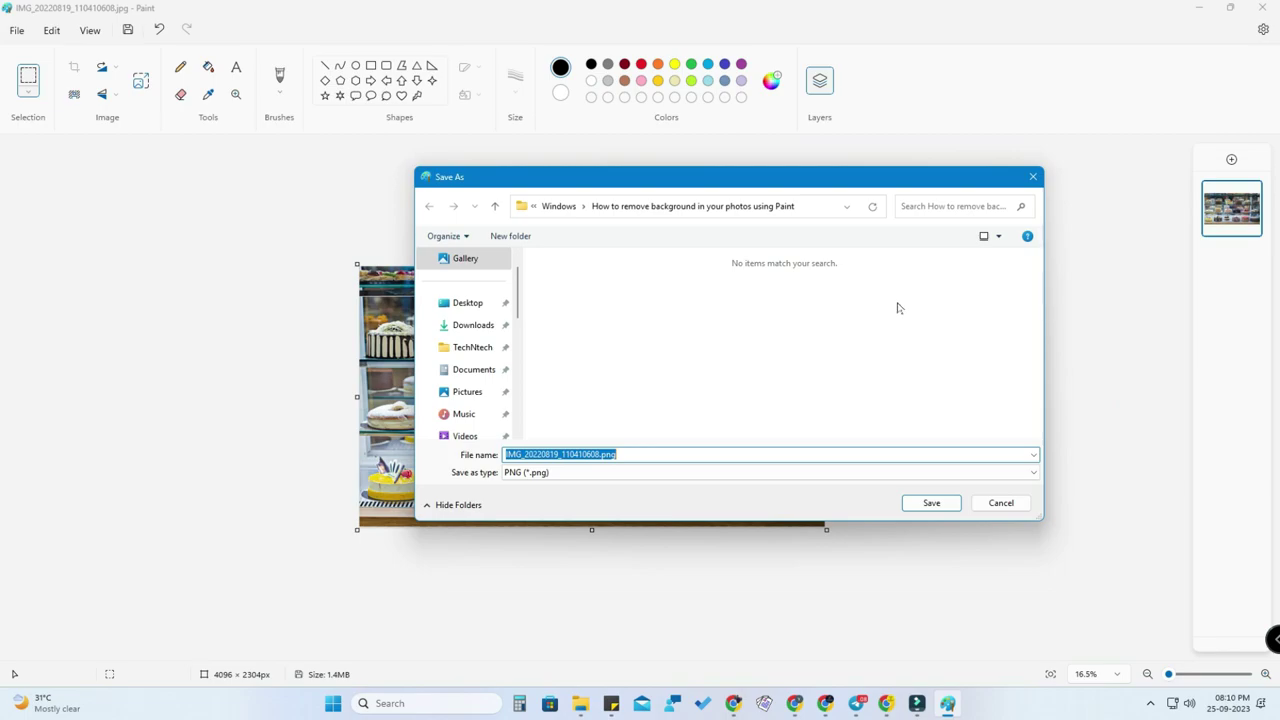
text(My Sweet in sweet stall)
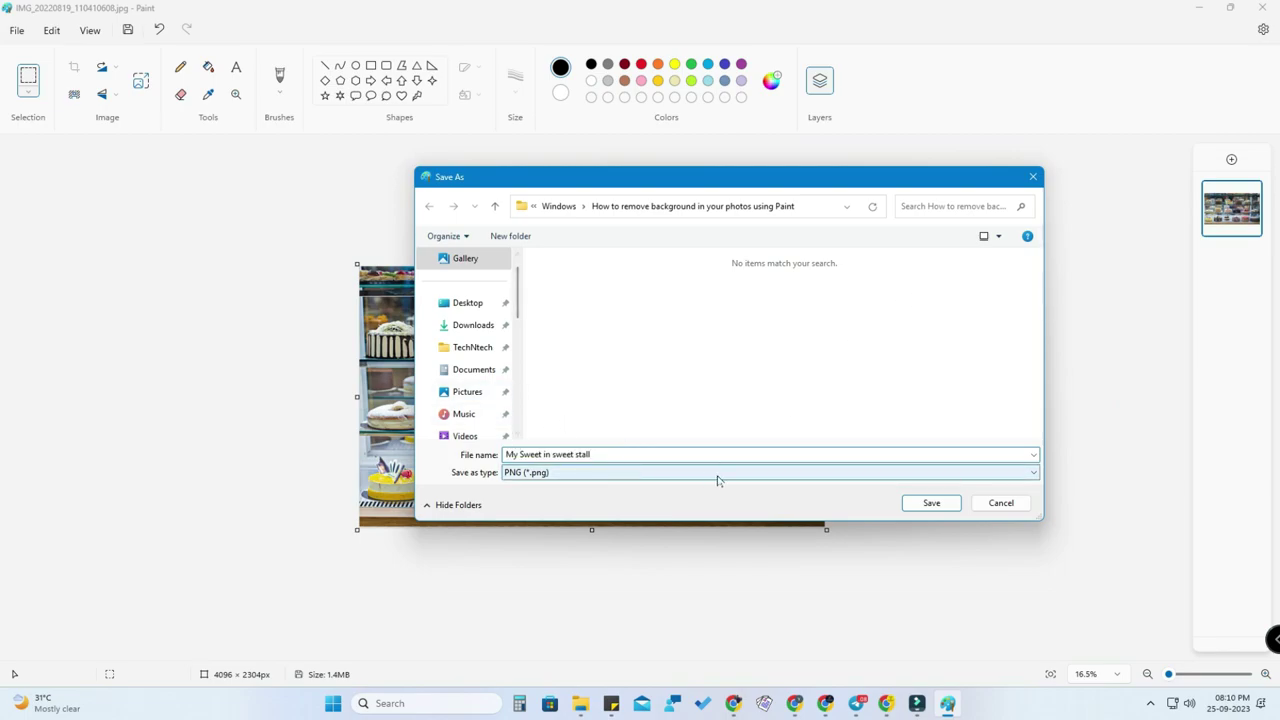
click(931, 503)
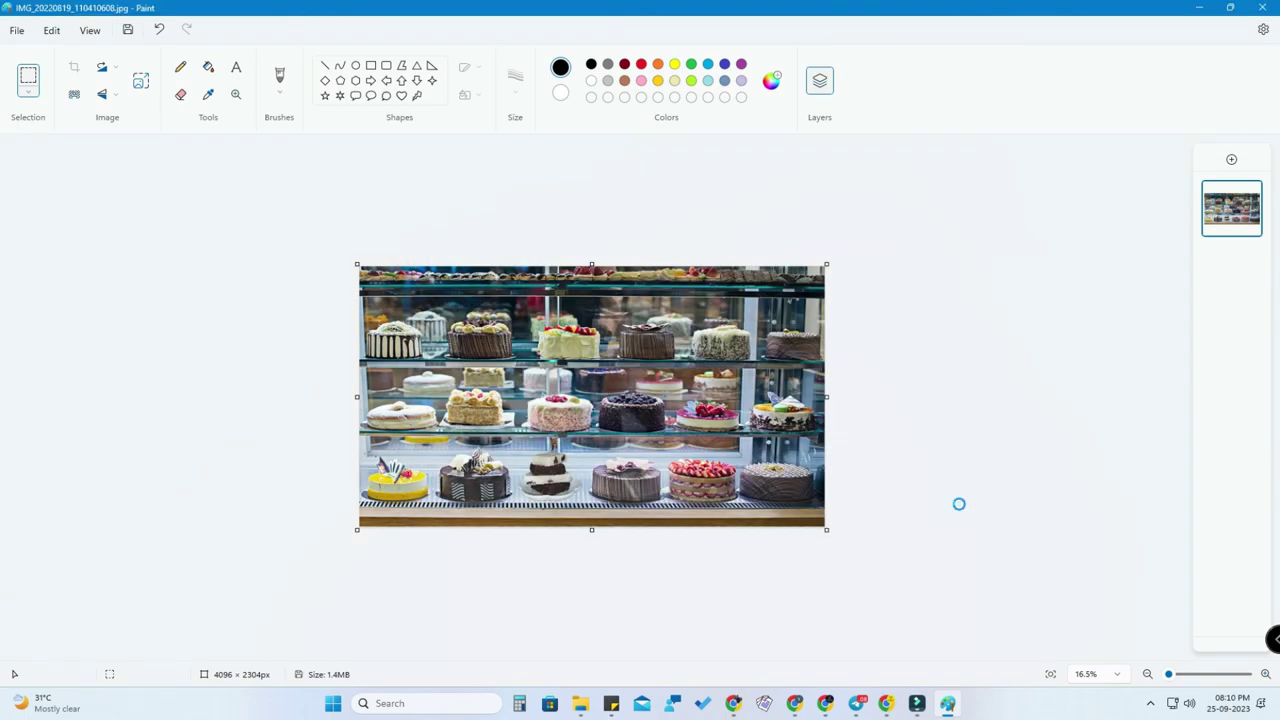
click(580, 703)
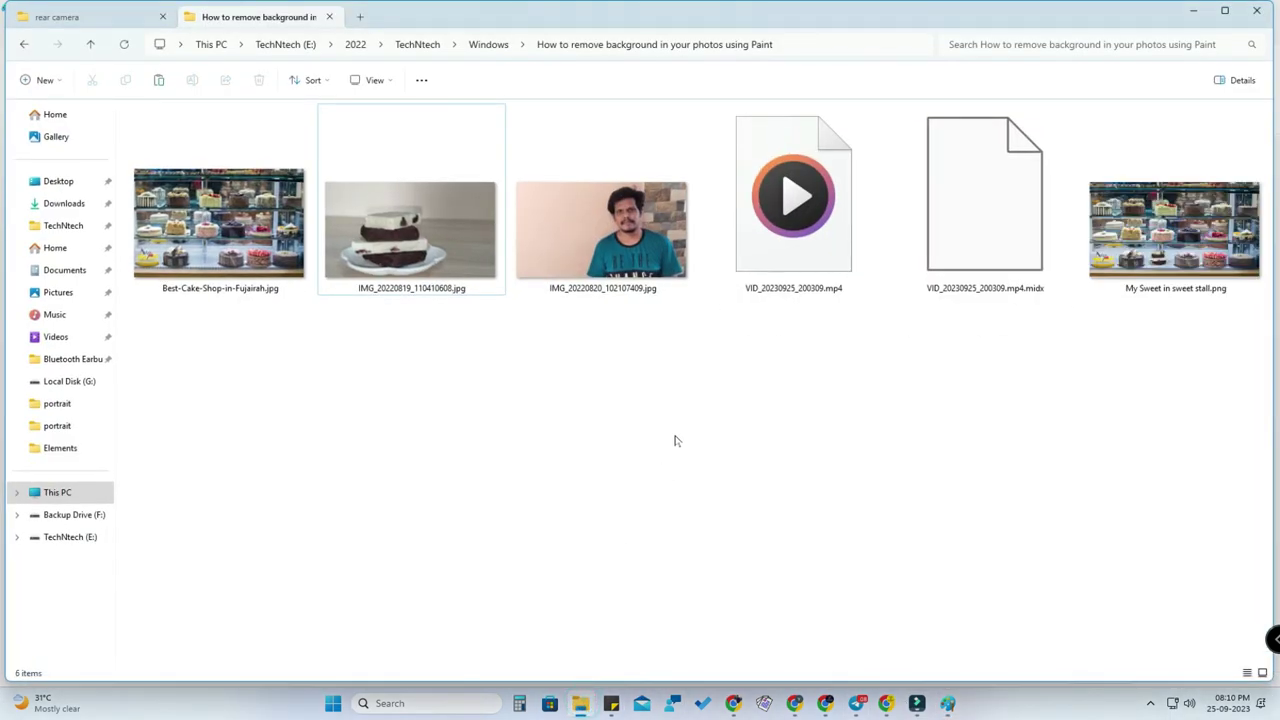
Refresh the File Explorer folder and open IMG_20220820_102107409.jpg in the photo viewer.
right_click(714, 517)
click(728, 494)
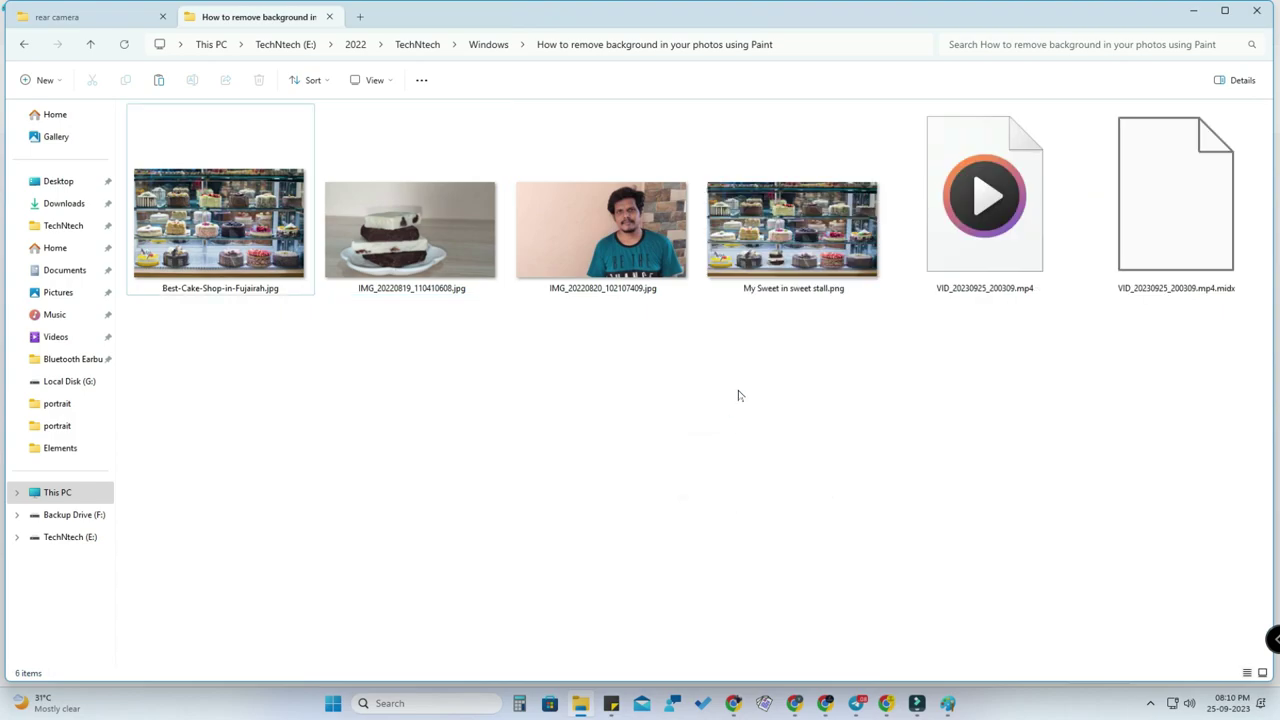
click(580, 242)
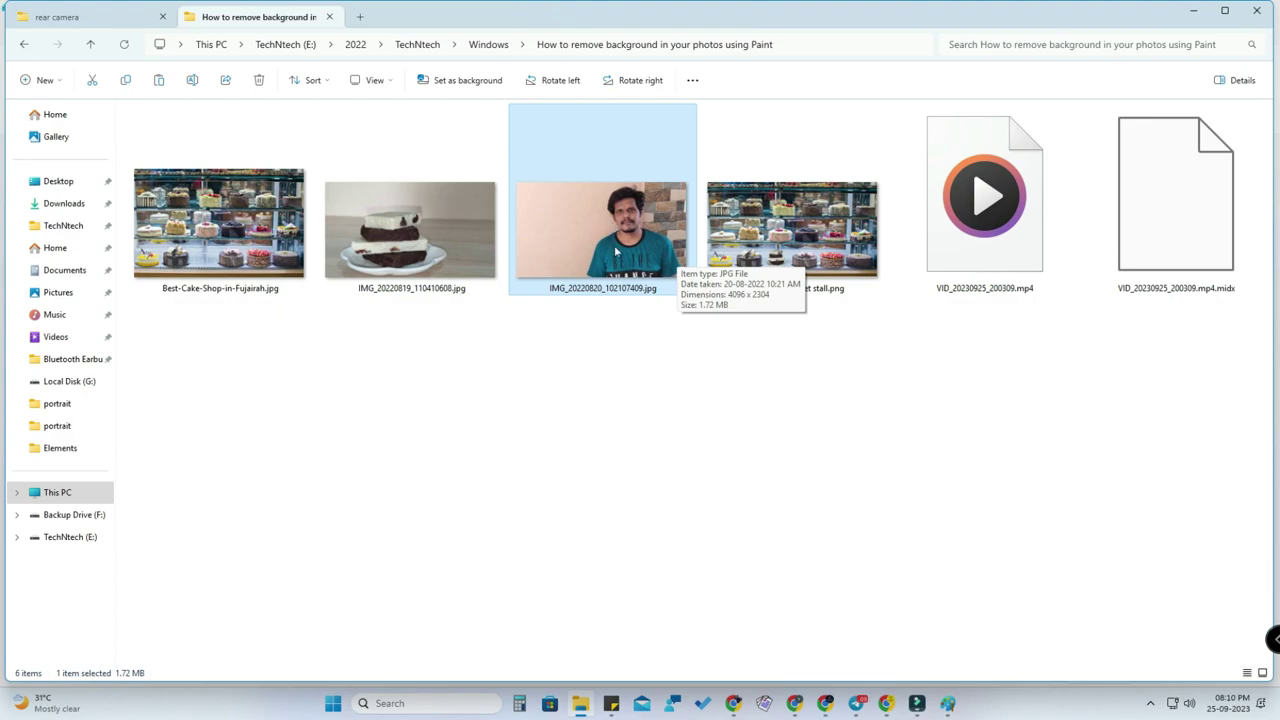
double_click(616, 252)
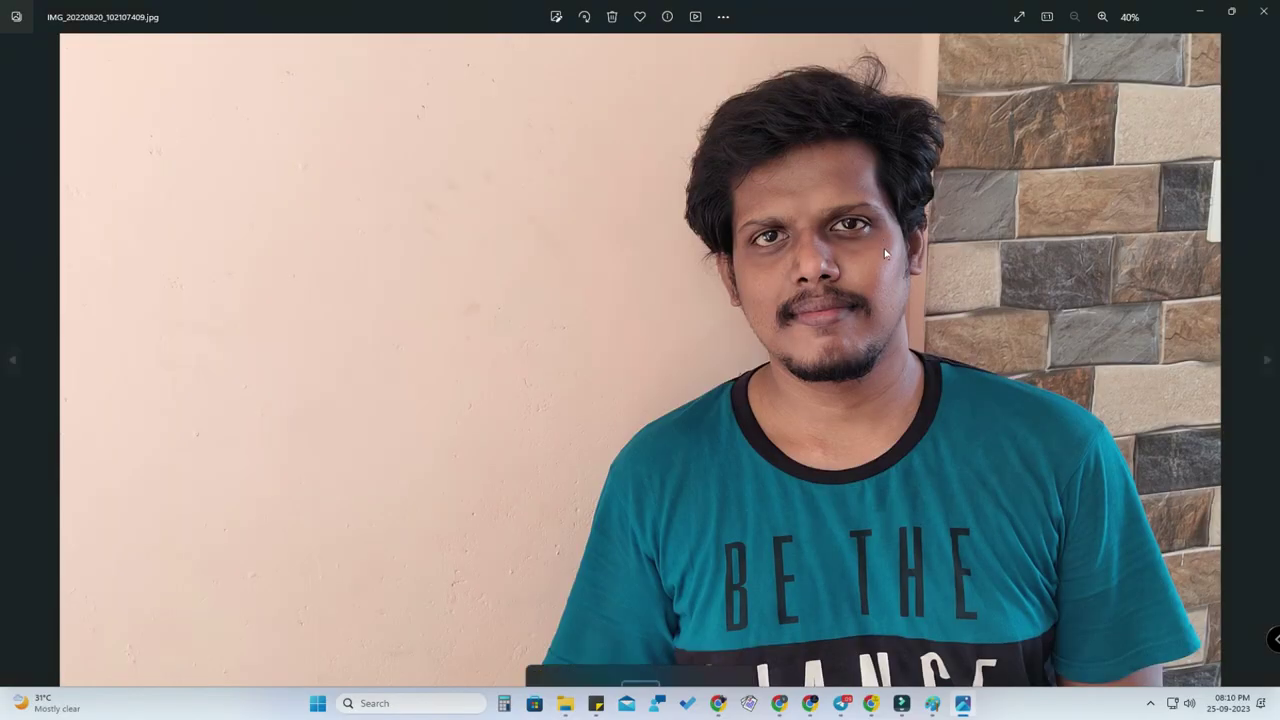
Open the portrait photo in Paint through Open with, just once.
right_click(751, 318)
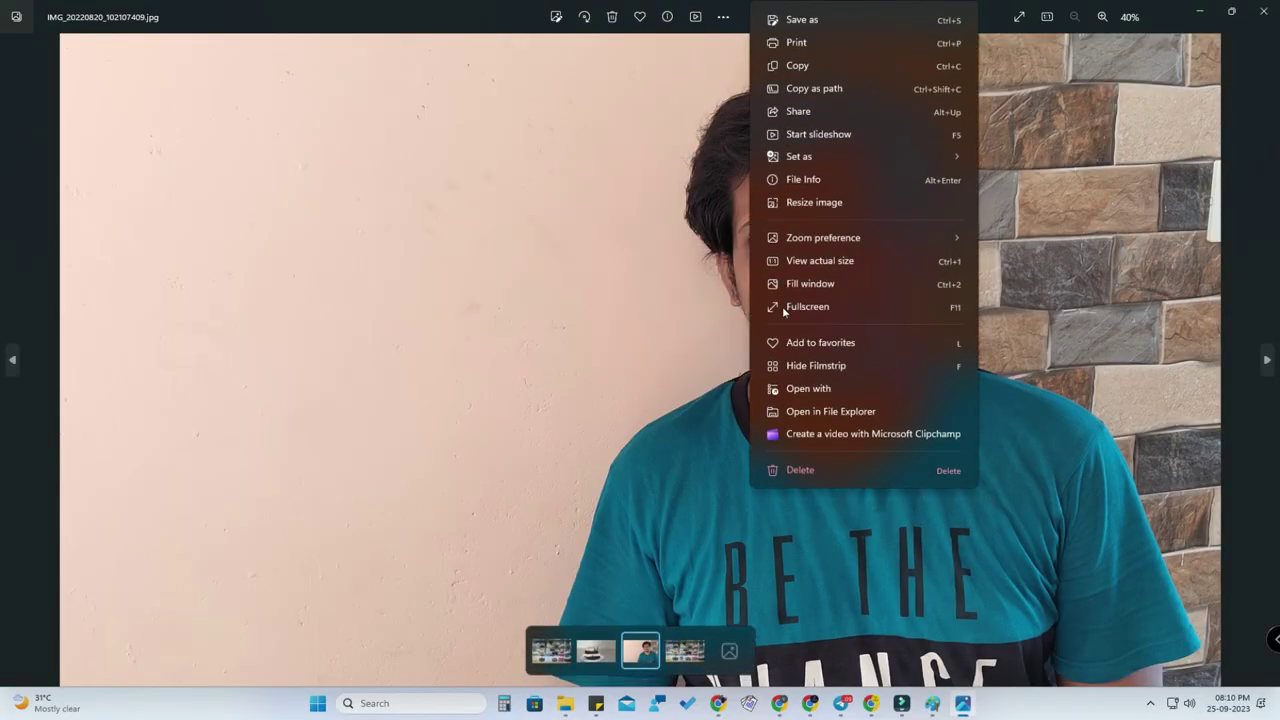
click(822, 388)
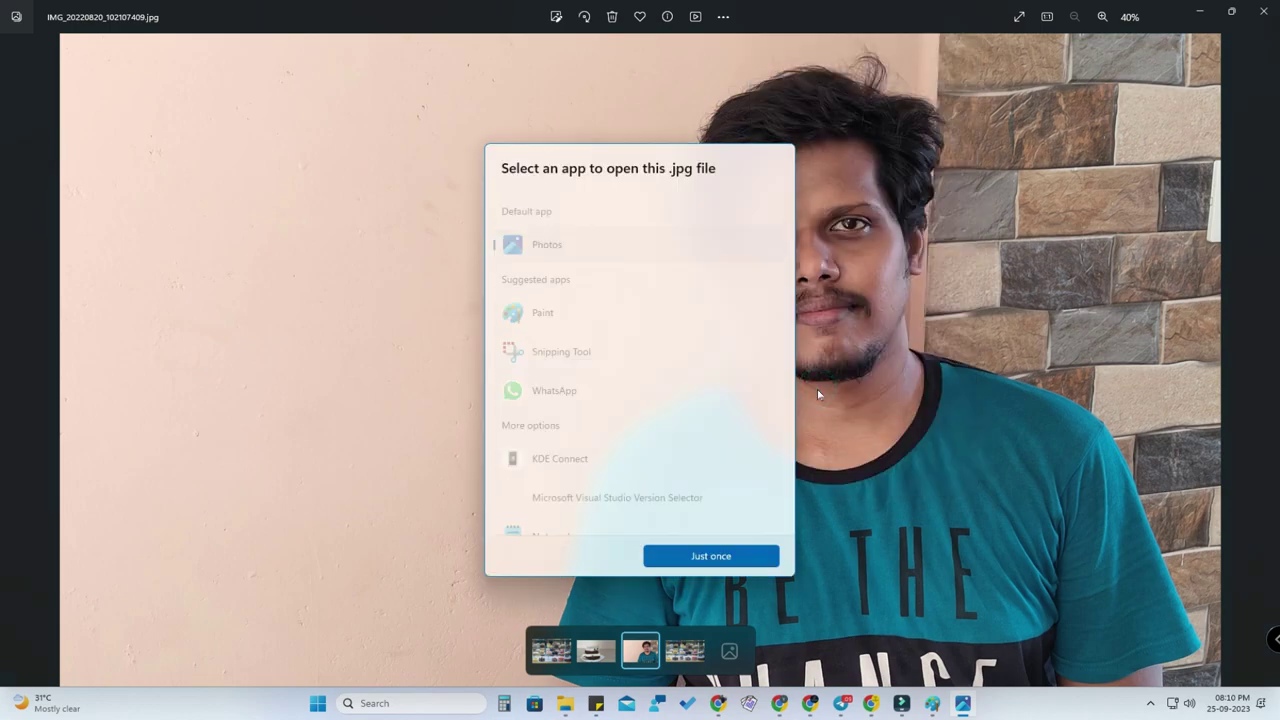
click(585, 306)
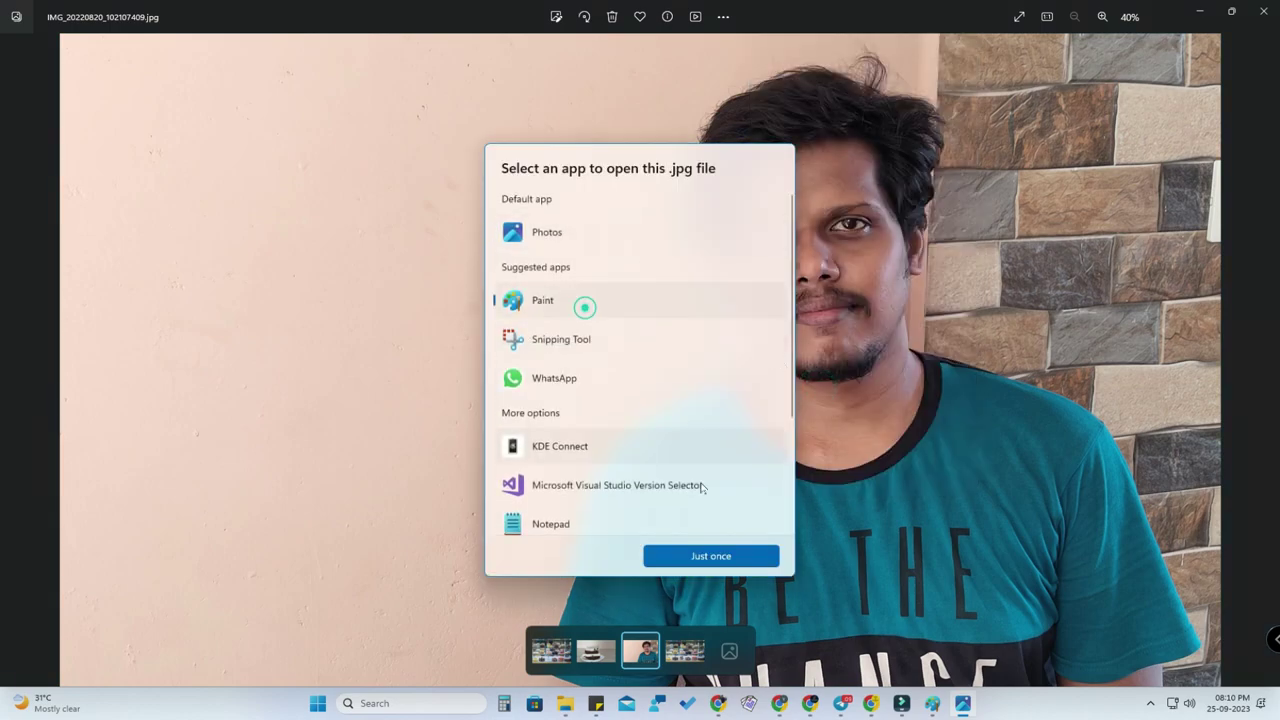
click(719, 562)
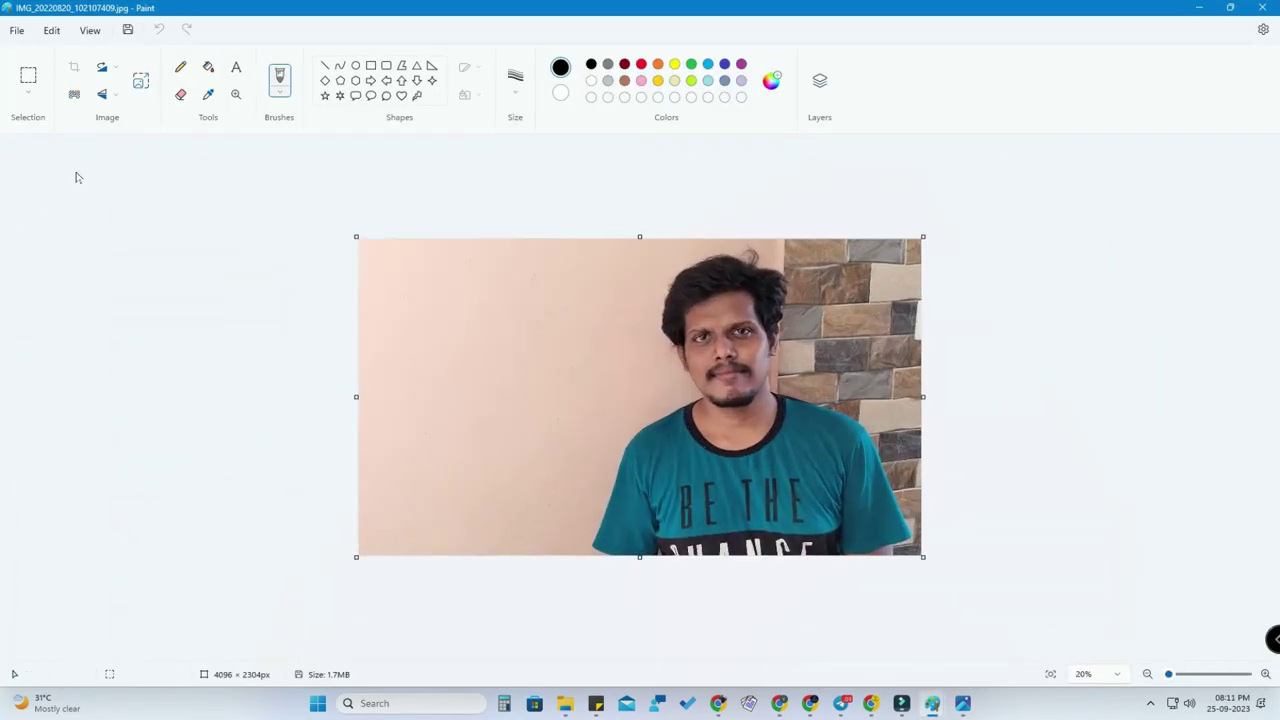
Remove the portrait's wall and brick background, leaving the man in the teal T-shirt on transparency.
click(73, 95)
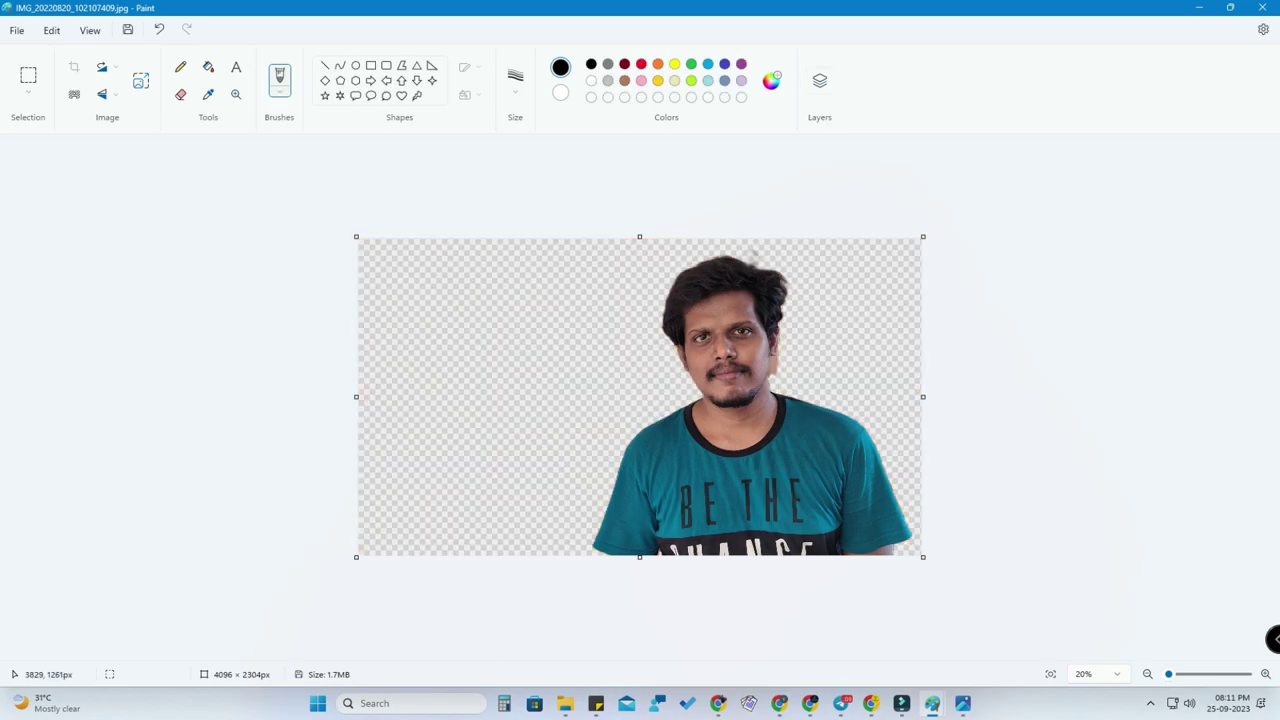
scroll(886, 412, up, 5)
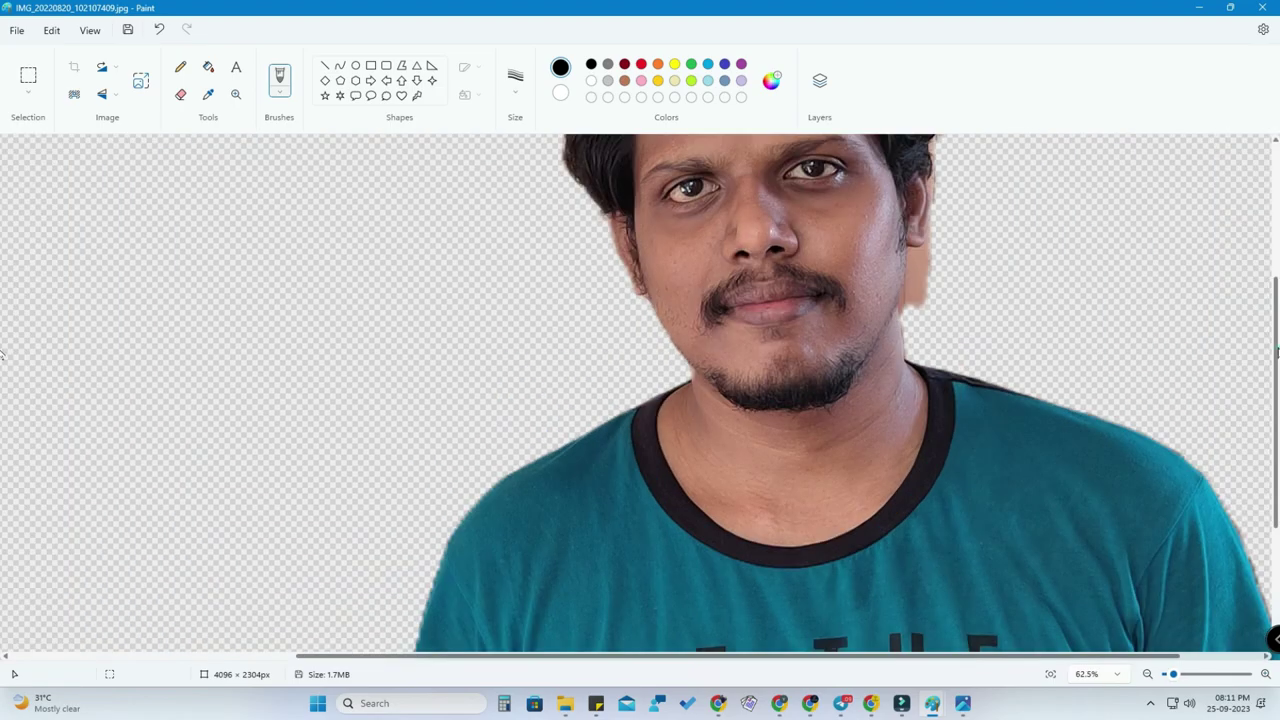
scroll(640, 397, up, 3)
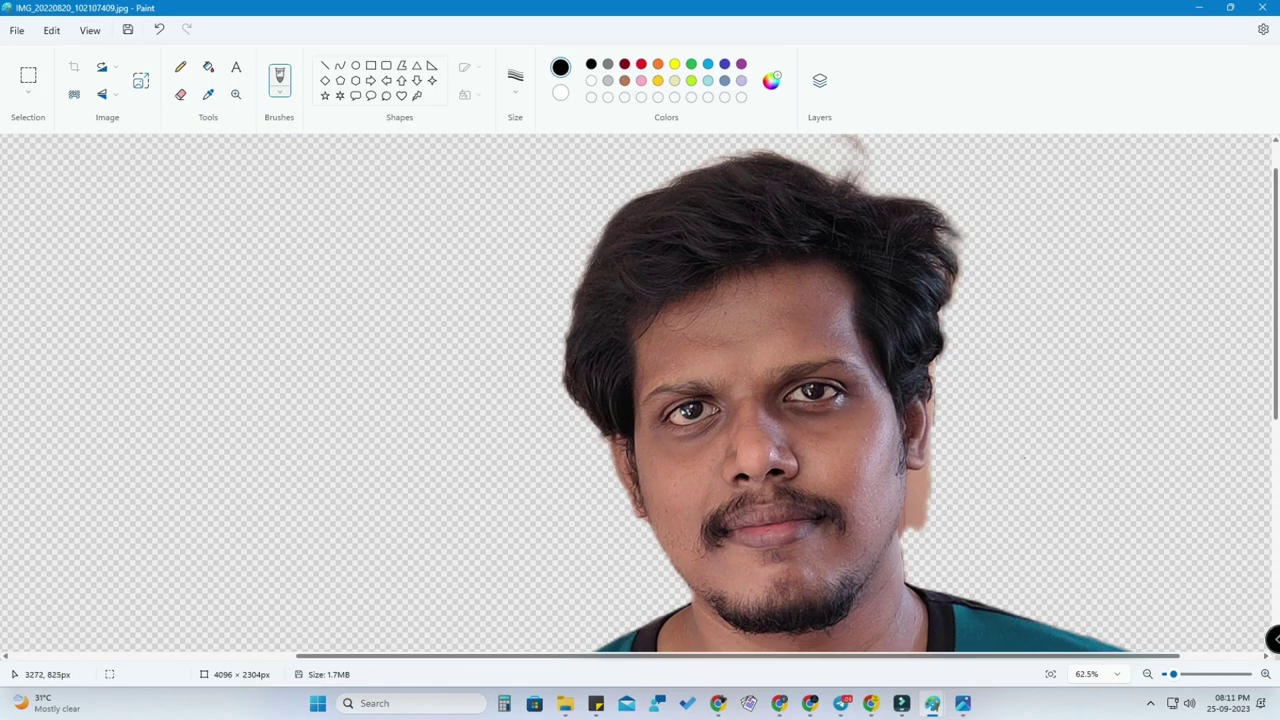
scroll(990, 407, down, 4)
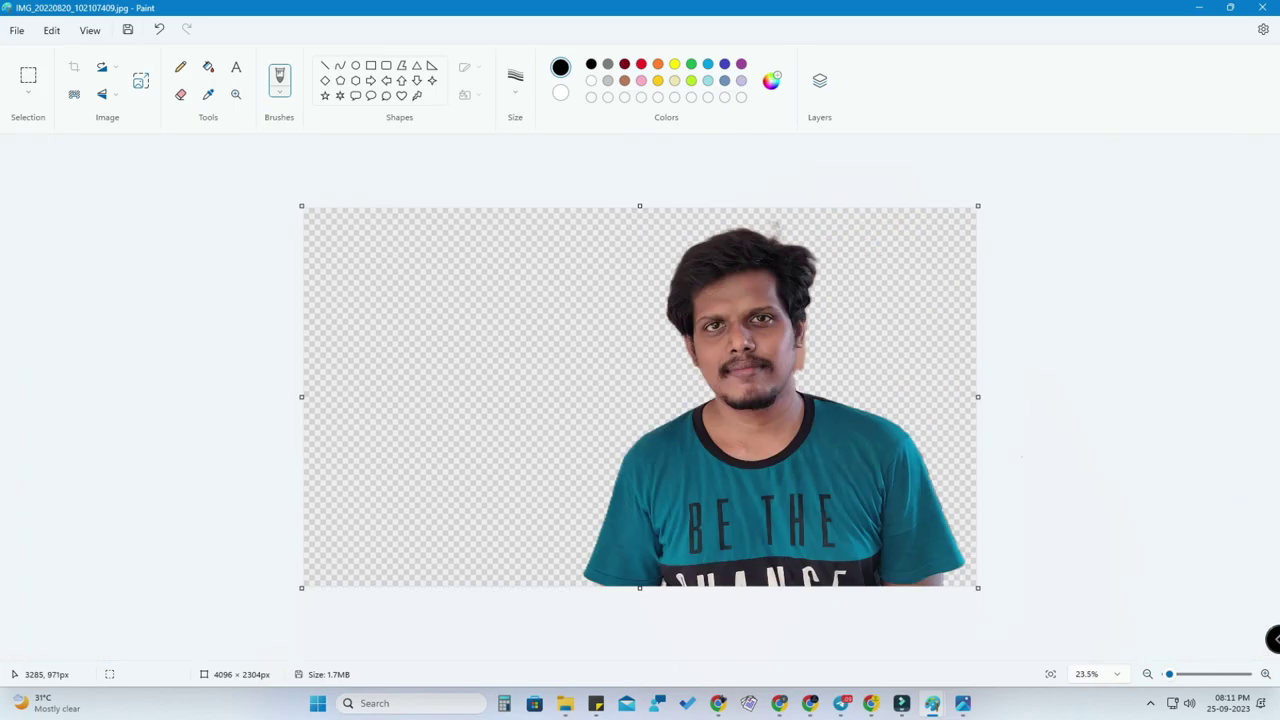